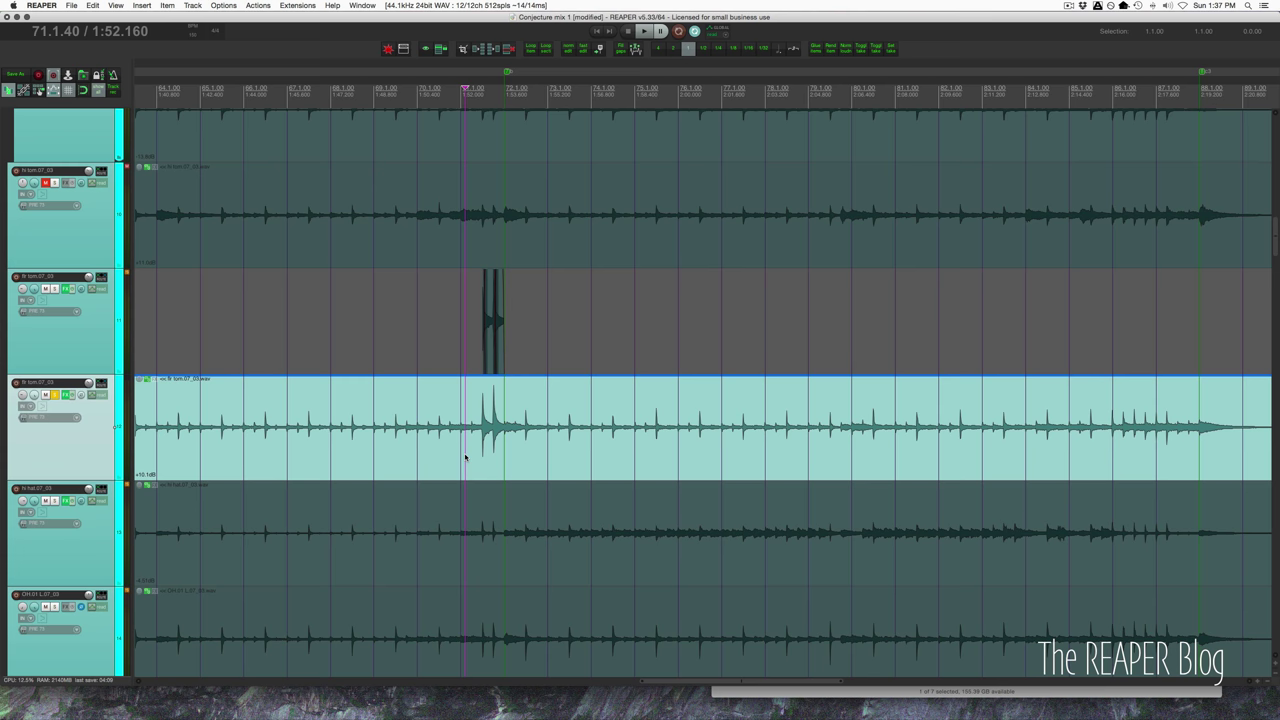
Play back the soloed floor tom fill starting from about 70.3.15
left_click(442, 452)
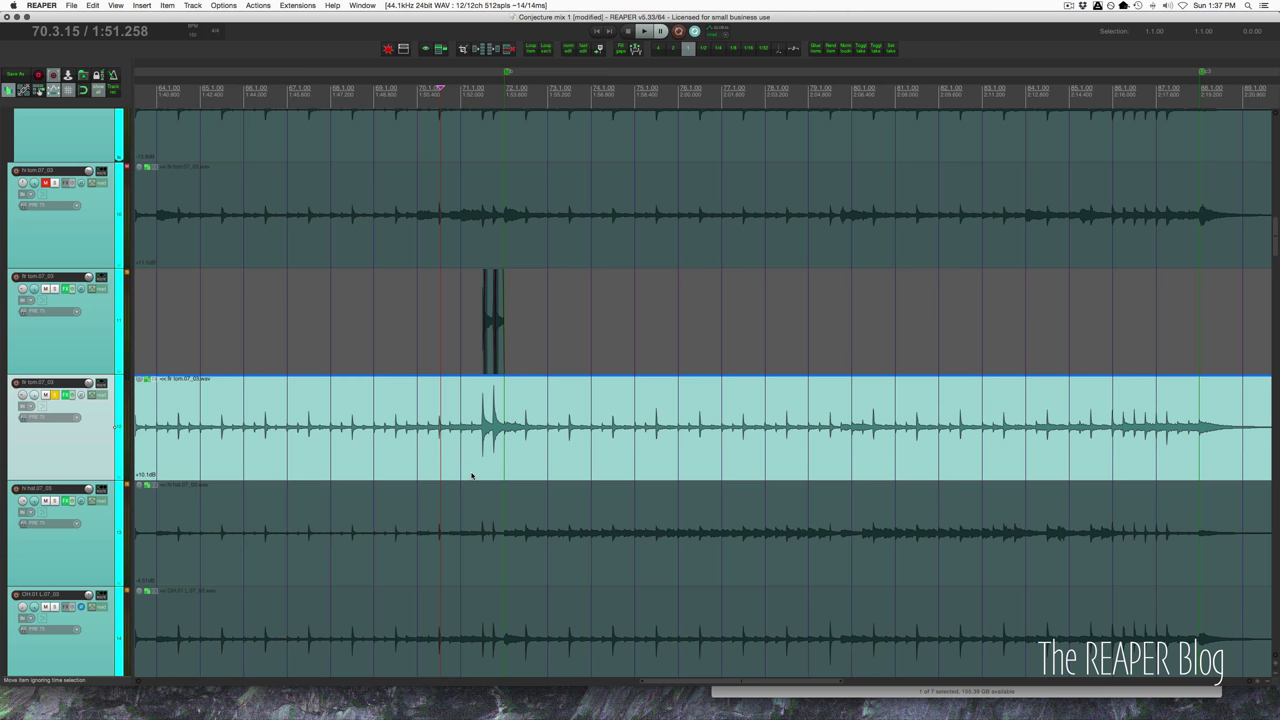
key("space")
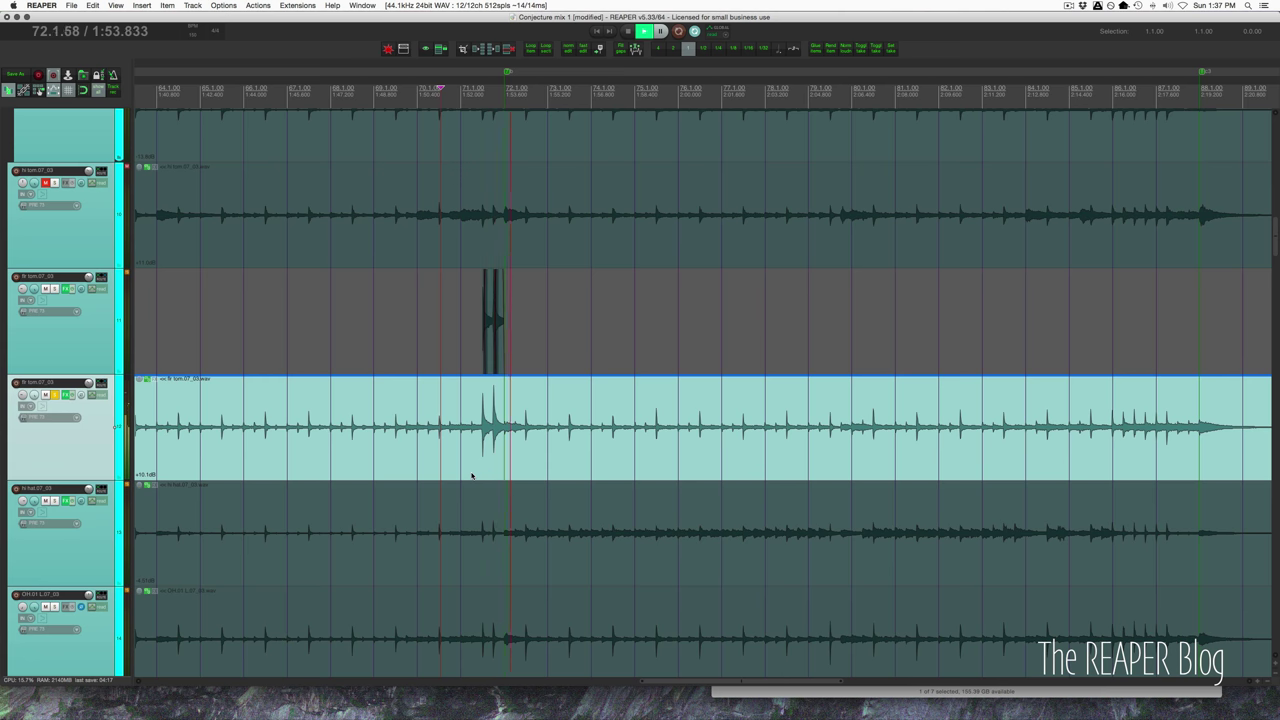
key("space")
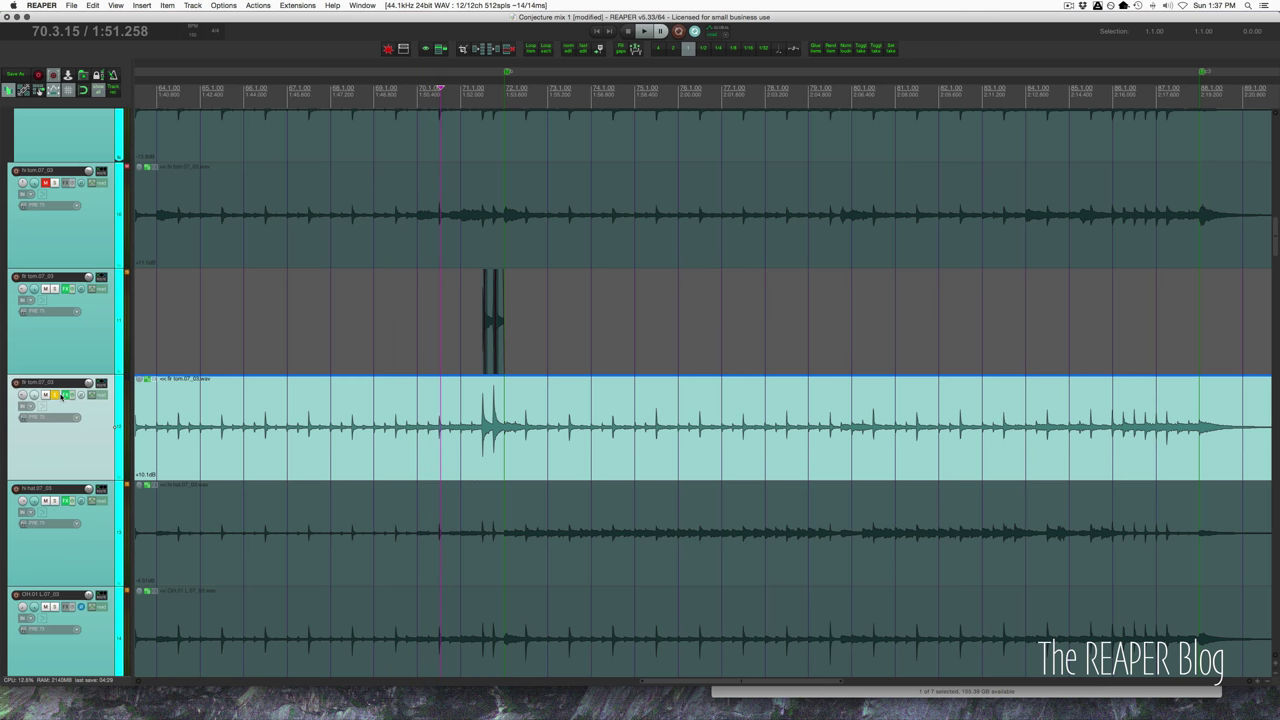
Compare the floor tom track with its ReaEQ bypassed and enabled, and close the effects window
left_click(64, 396)
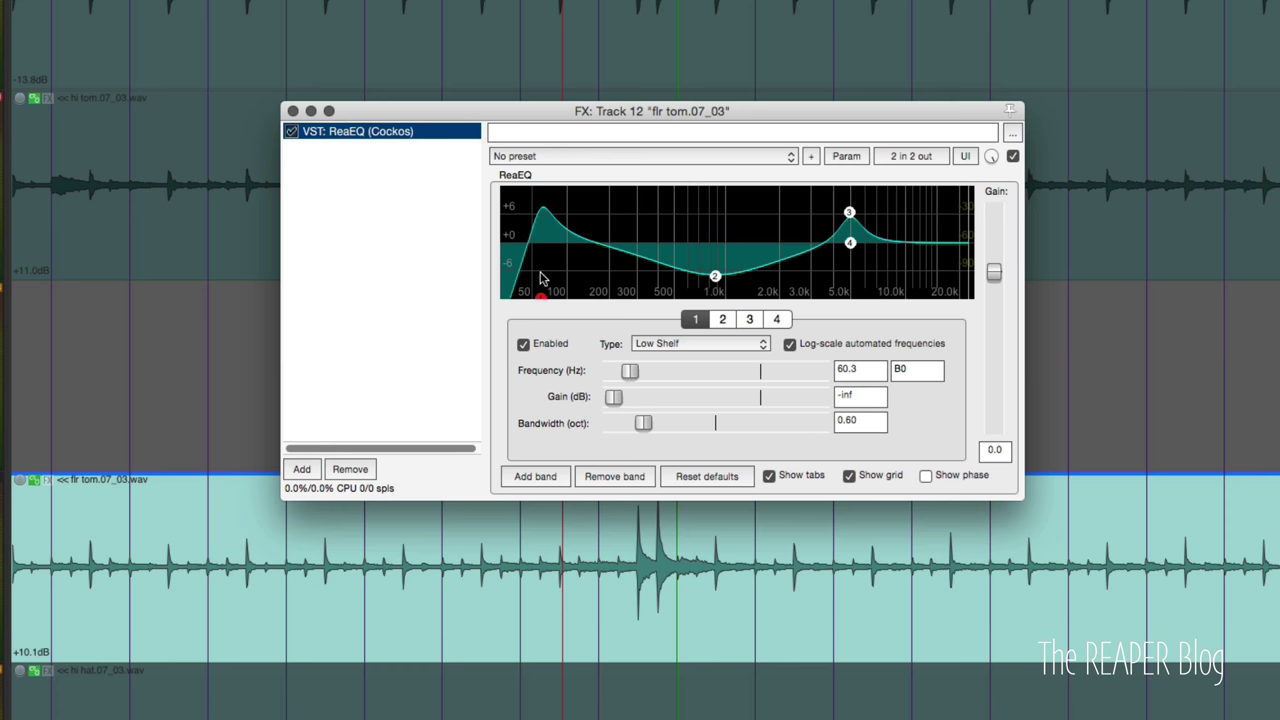
left_click(292, 132)
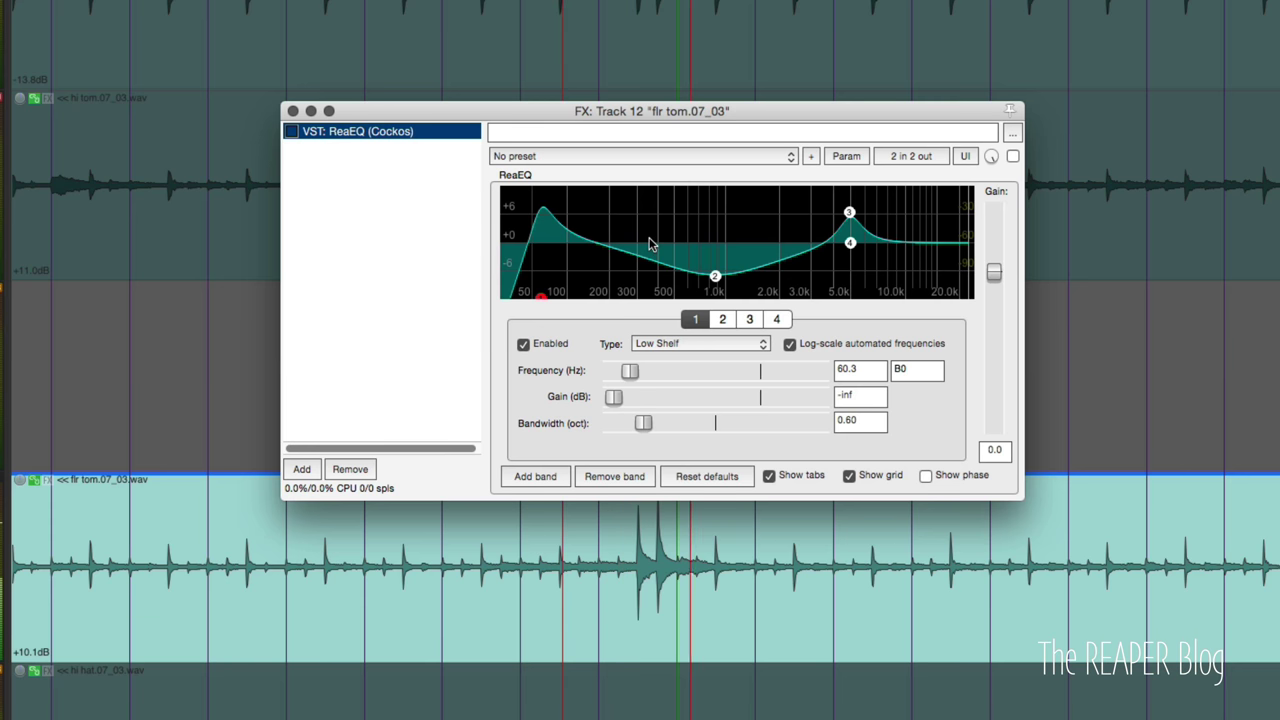
left_click(292, 132)
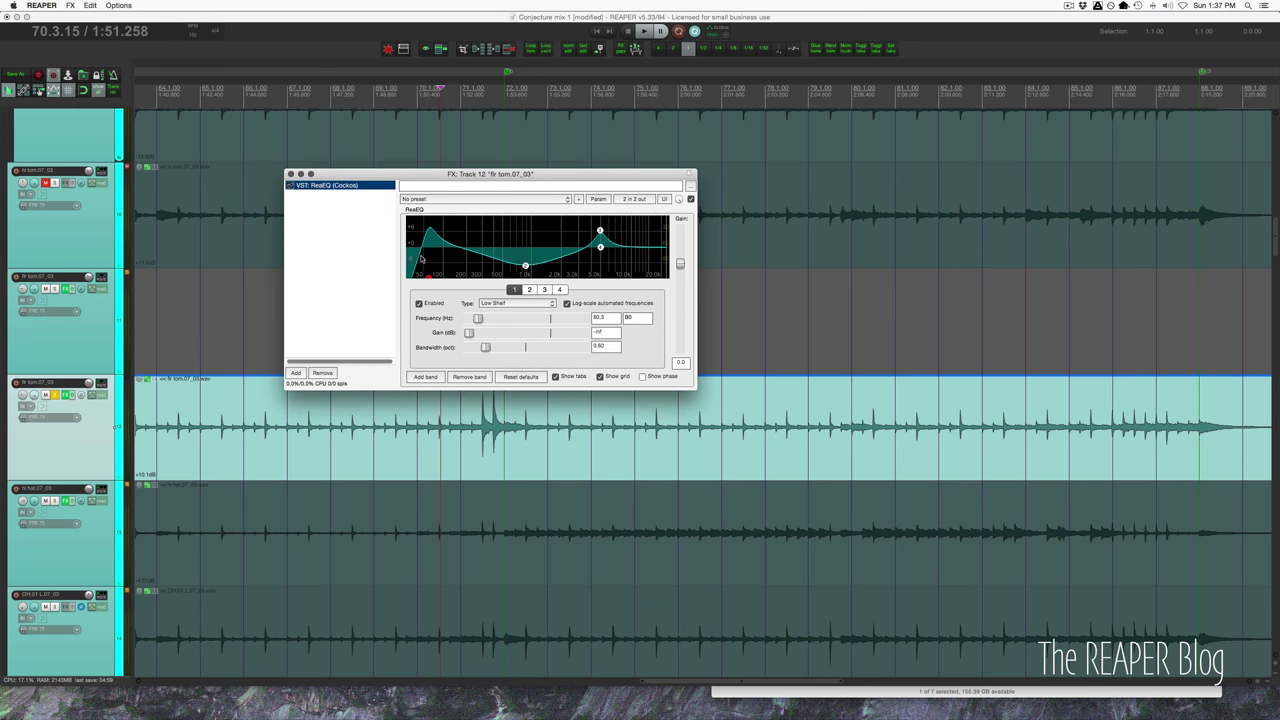
left_click(290, 174)
Trim the floor tom item to a time selection around the two fill hits, from about 71.2.85 to 72.2.39
left_click(477, 456)
scroll(566, 474, "down", 5)
scroll(583, 472, "up", 8)
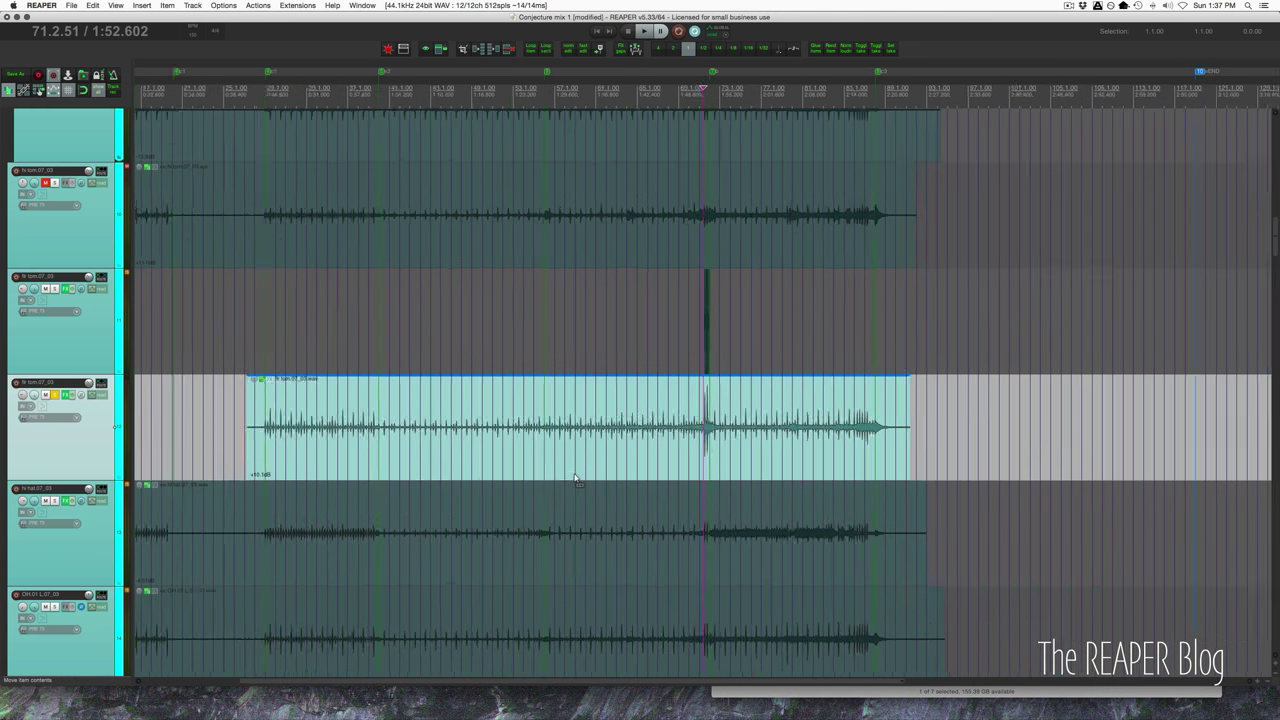
scroll(588, 470, "up", 3)
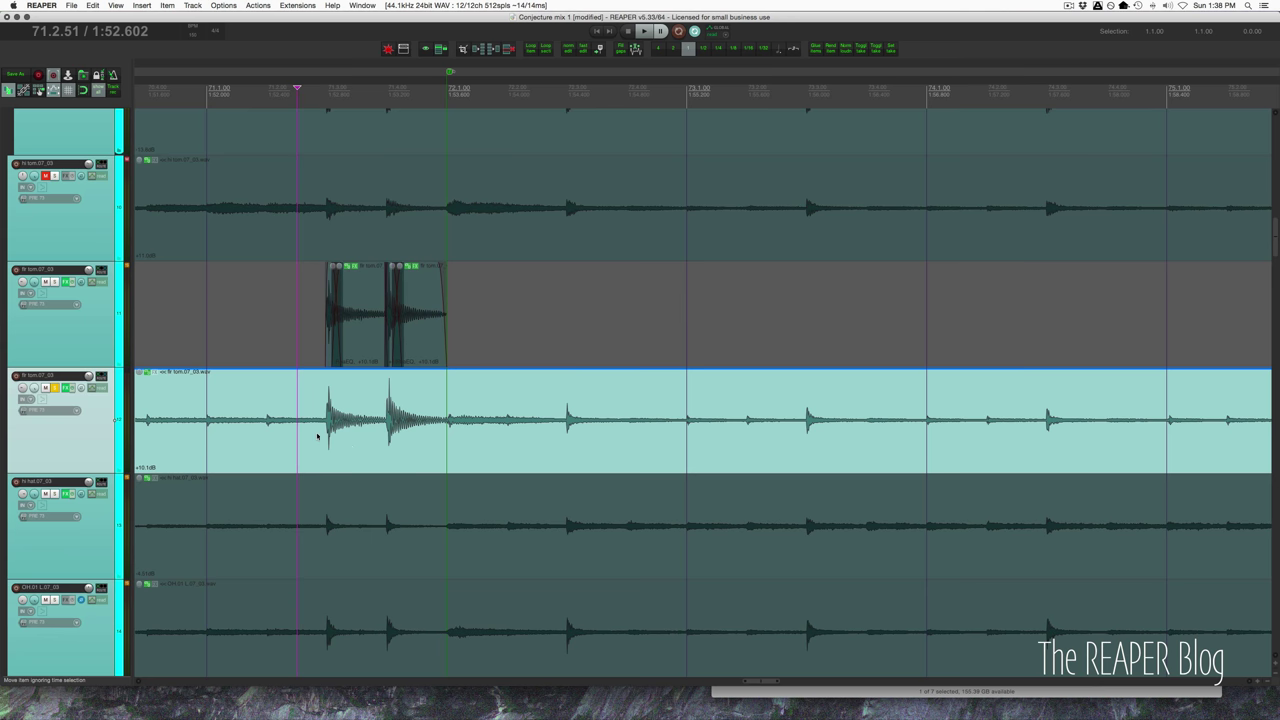
left_click_drag(318, 435, 531, 436)
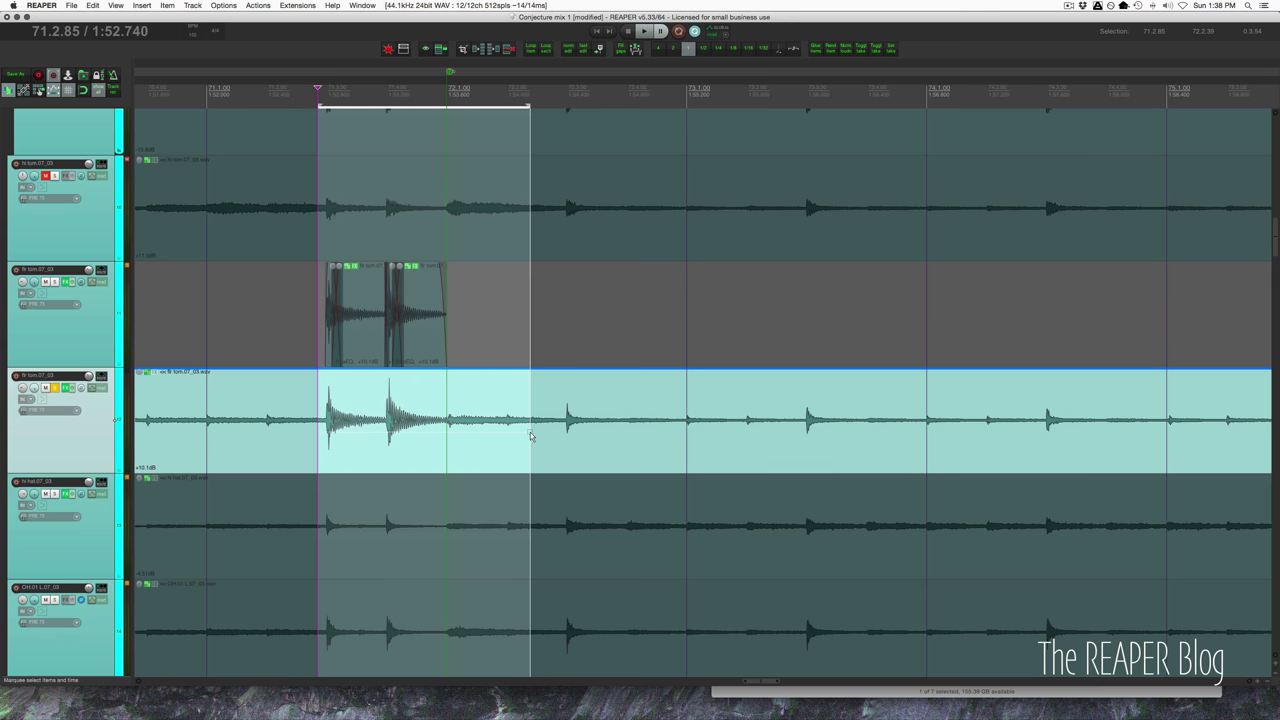
key("ctrl+w")
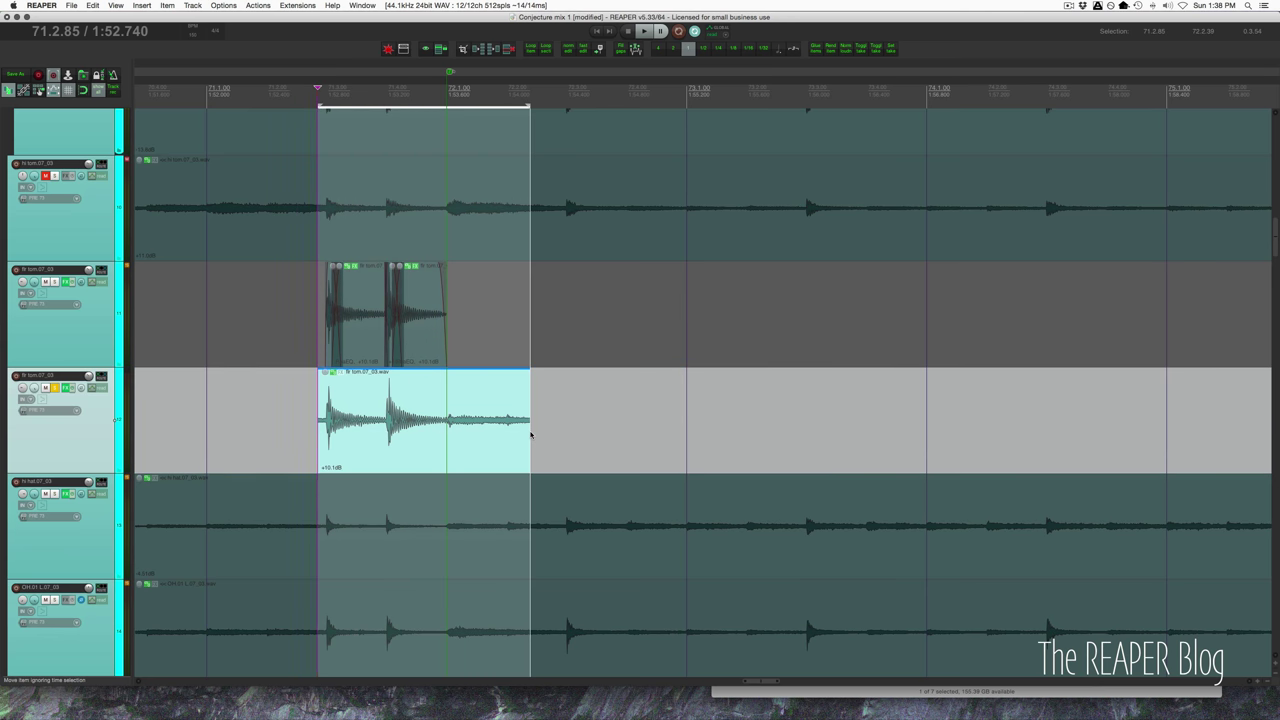
Shorten the end of the trimmed floor tom item to the marker at bar 72
left_click(453, 440)
left_click_drag(530, 436, 448, 436)
scroll(474, 454, "up", 3)
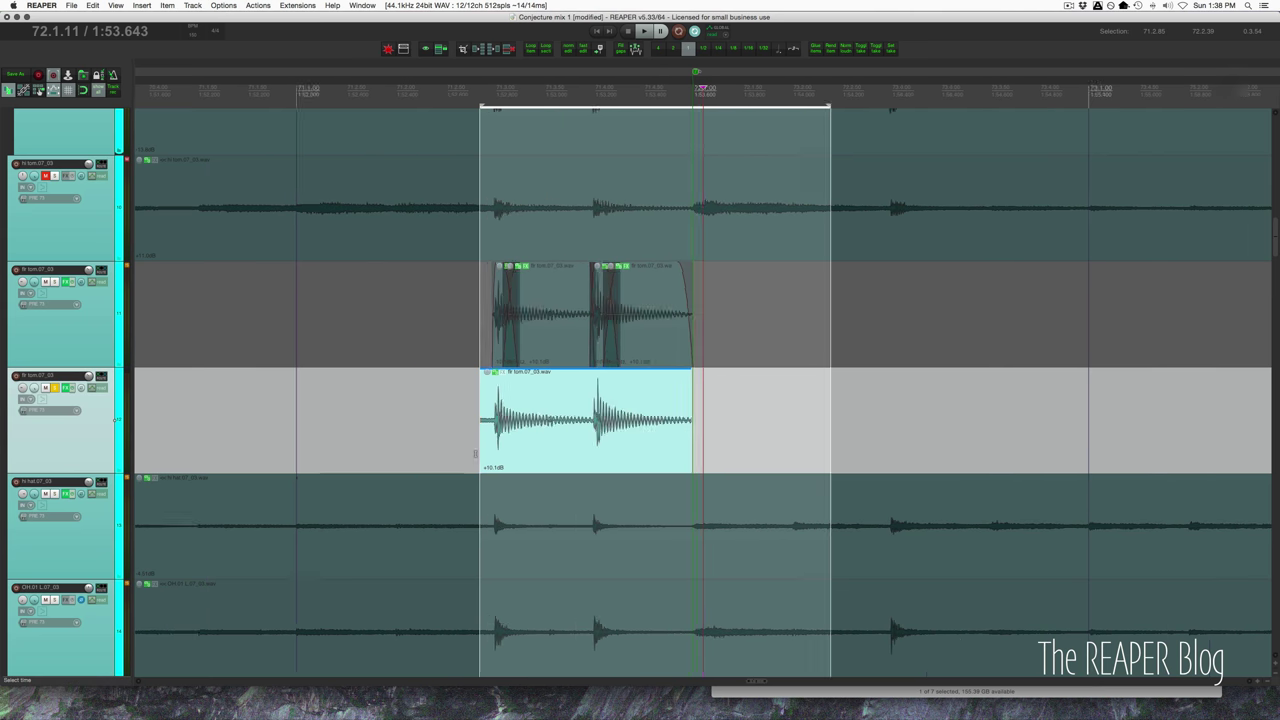
Look up which action is assigned to the D shortcut in the action list and close the list
key("shift+slash")
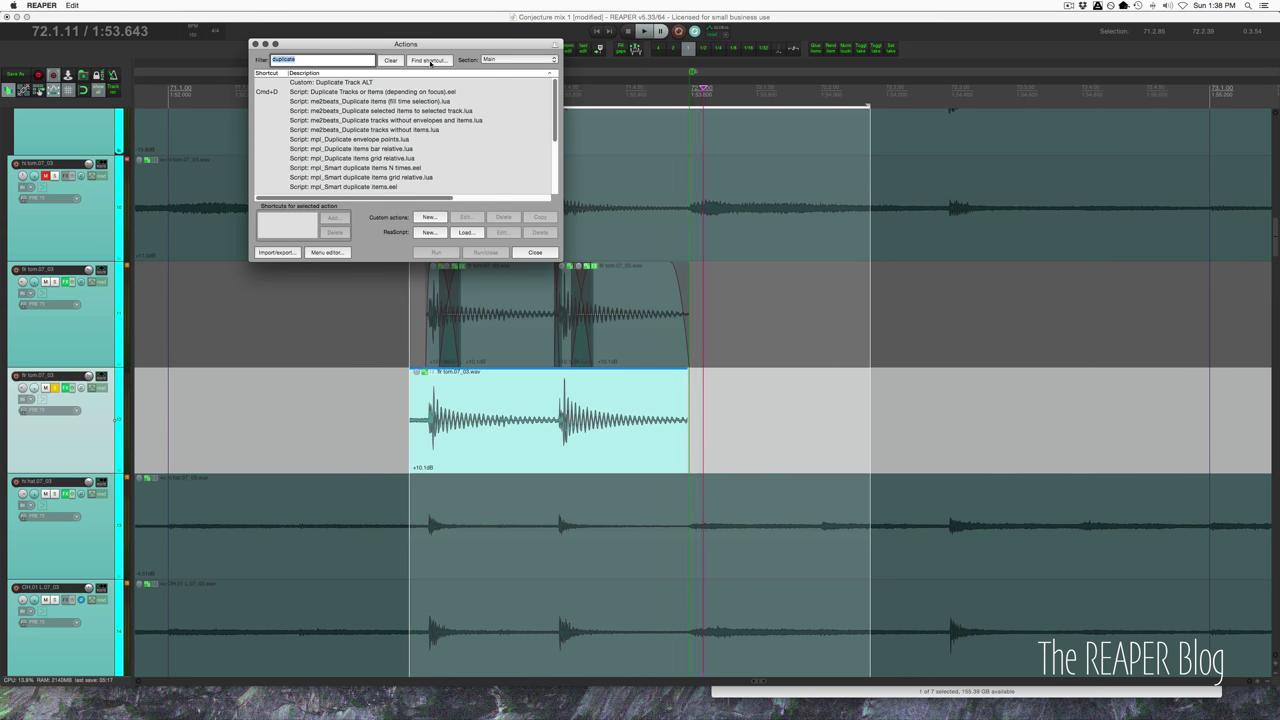
left_click(431, 62)
key("d")
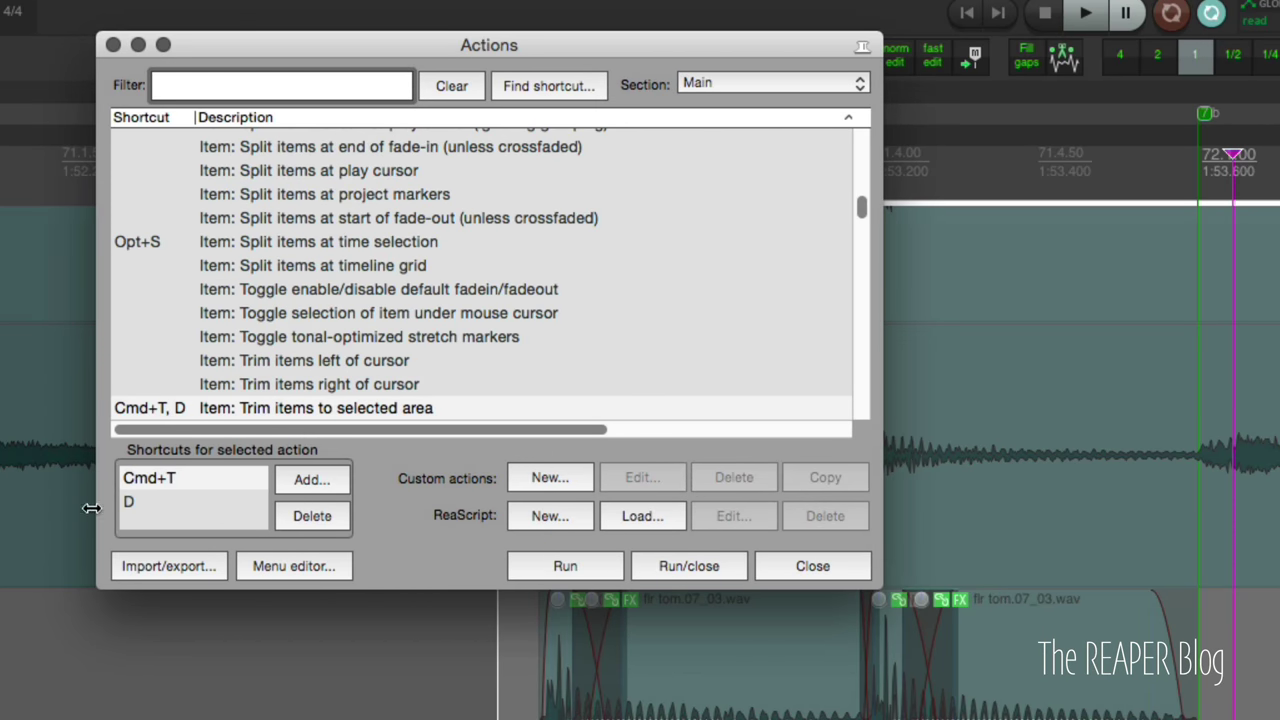
left_click(826, 566)
left_click(515, 626)
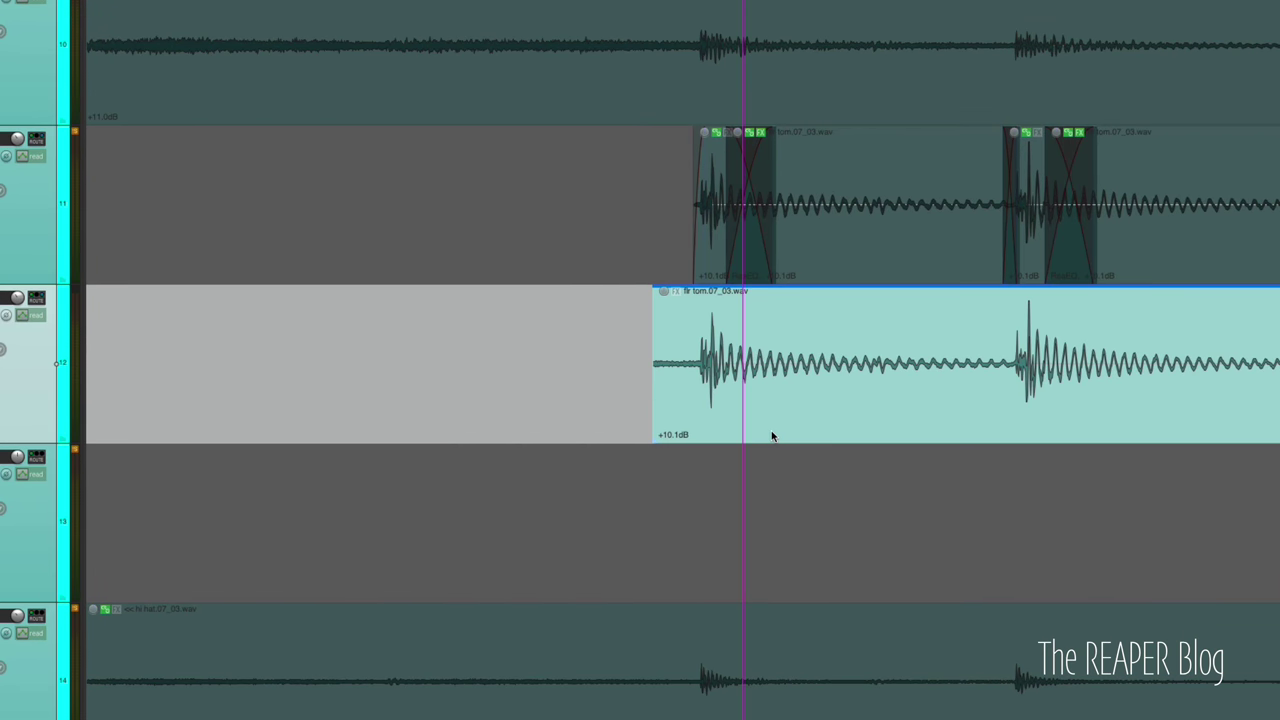
Separate the attacks of both tom hits onto the empty track below and delete the leftover piece before the first hit
left_click(728, 393)
left_click_drag(703, 397, 712, 505)
left_click_drag(995, 376, 1033, 500)
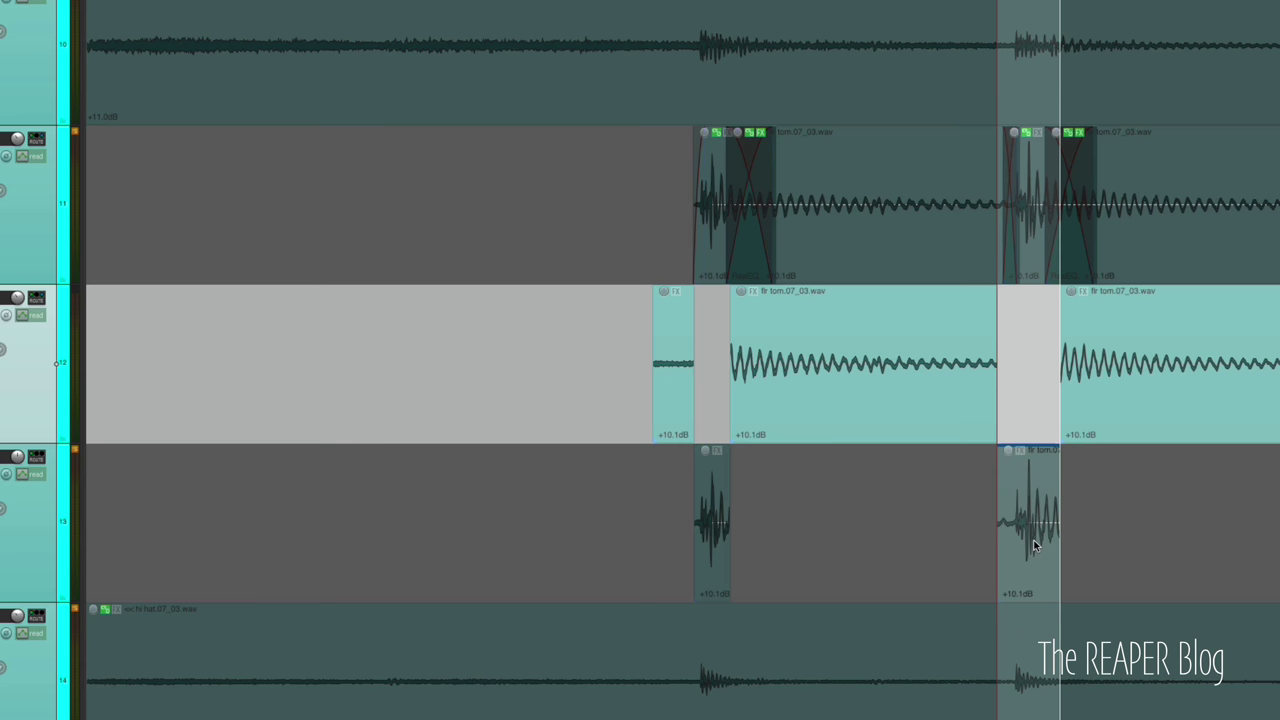
left_click(990, 430)
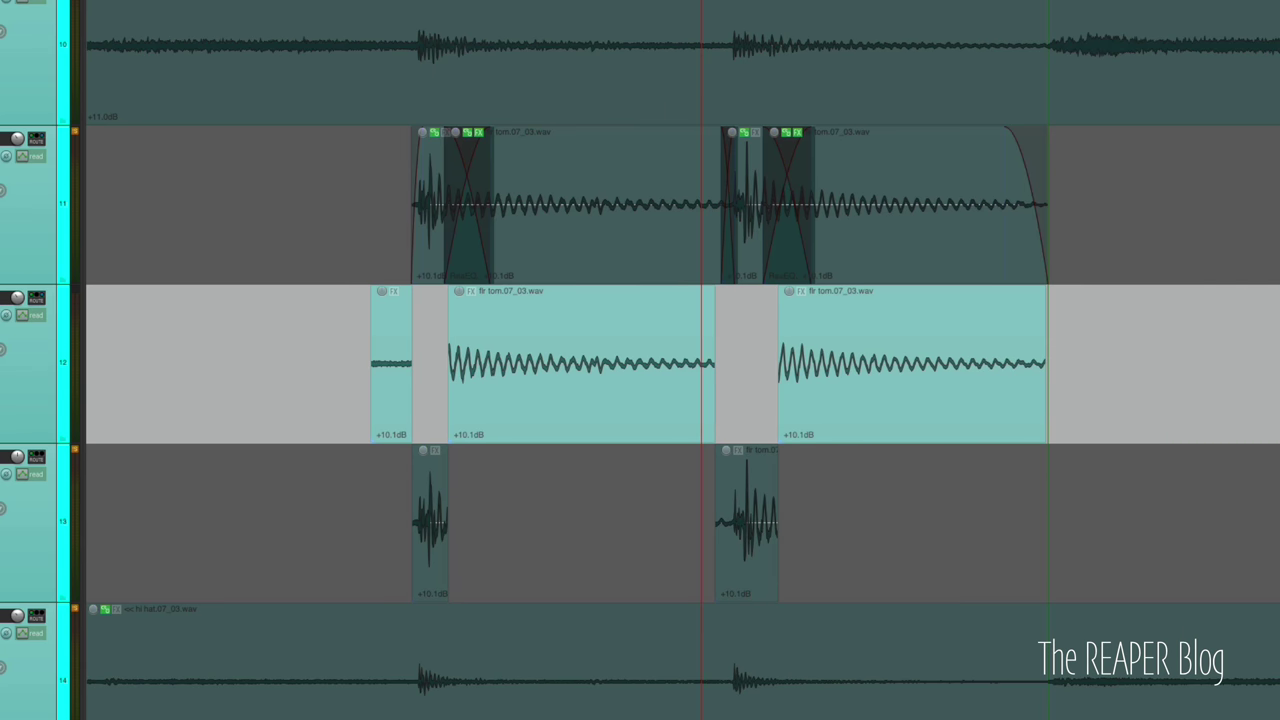
left_click(385, 392)
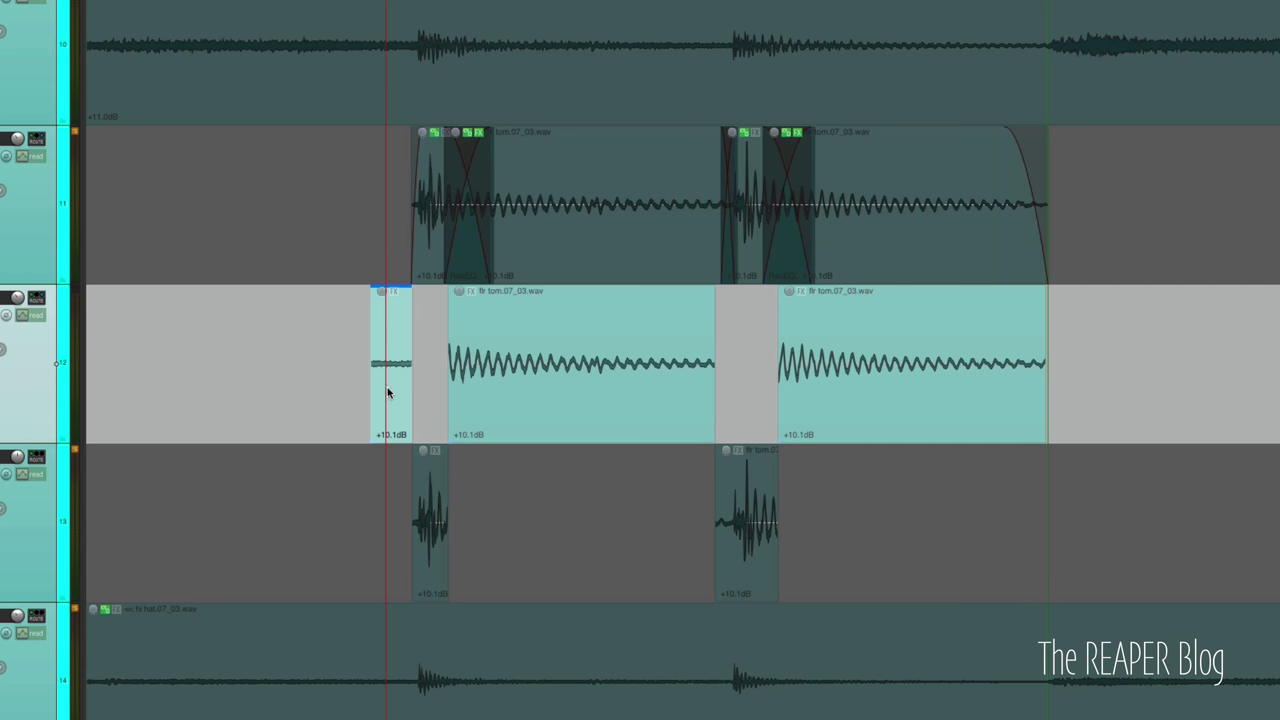
key("Delete")
Listen to the sustain pieces on the floor tom track and the attack pieces on the track below
left_click(441, 371)
key("space")
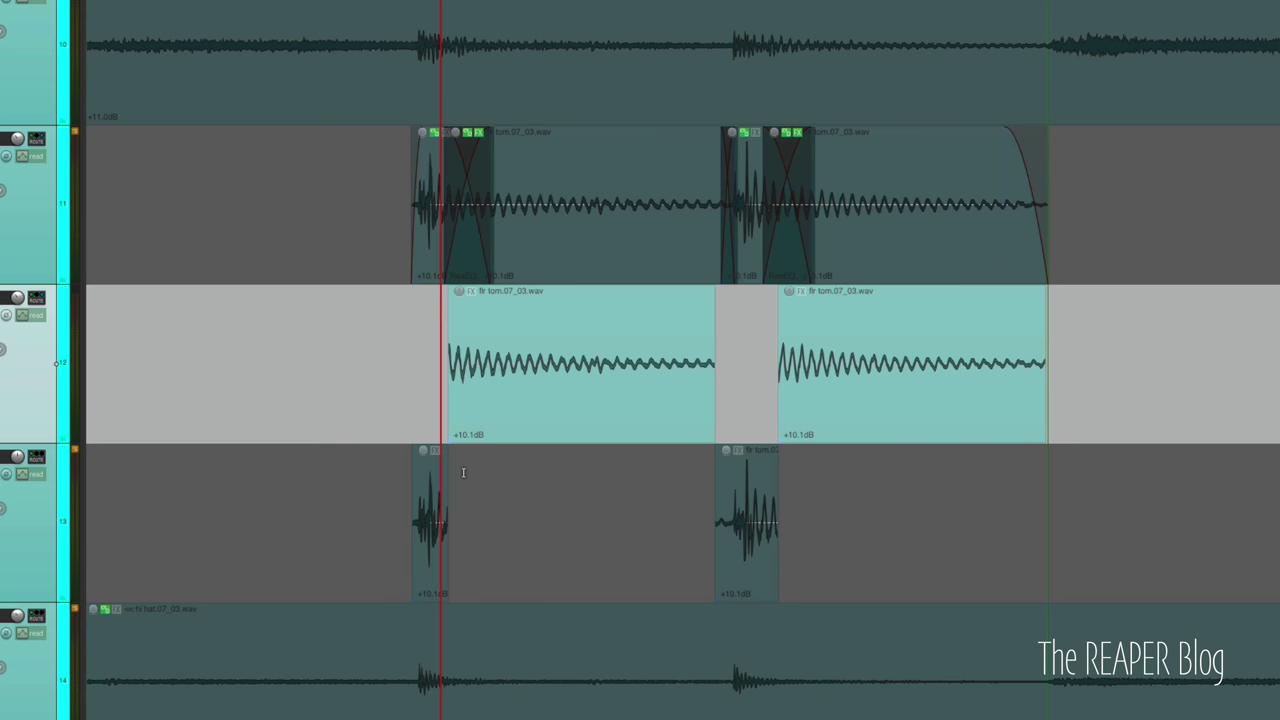
key("space")
key("space")
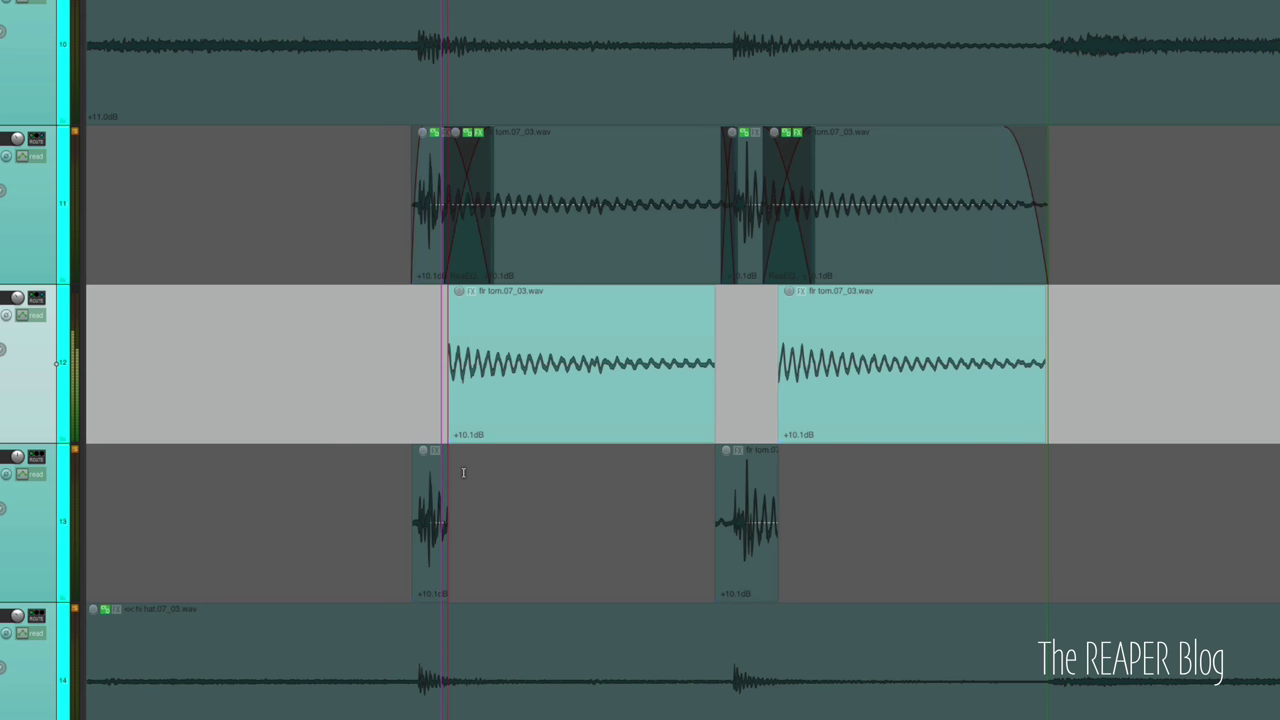
key("space")
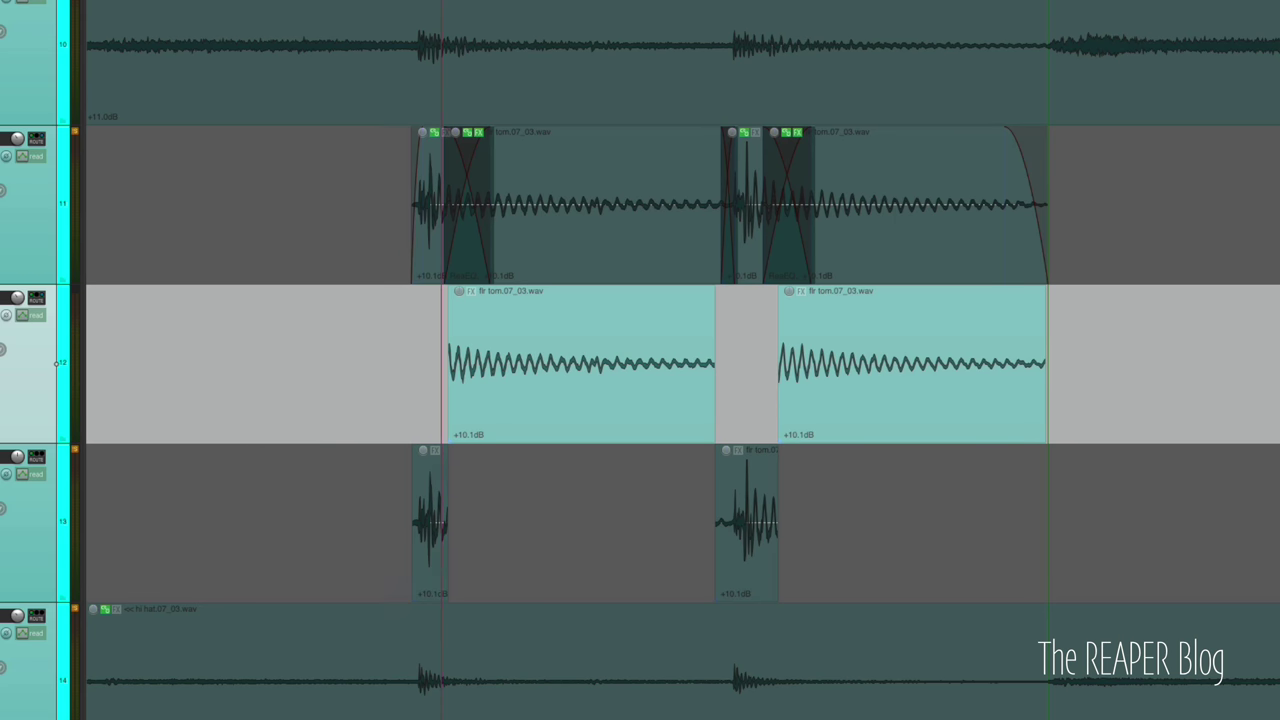
left_click(2, 349)
left_click(2, 508)
left_click(398, 472)
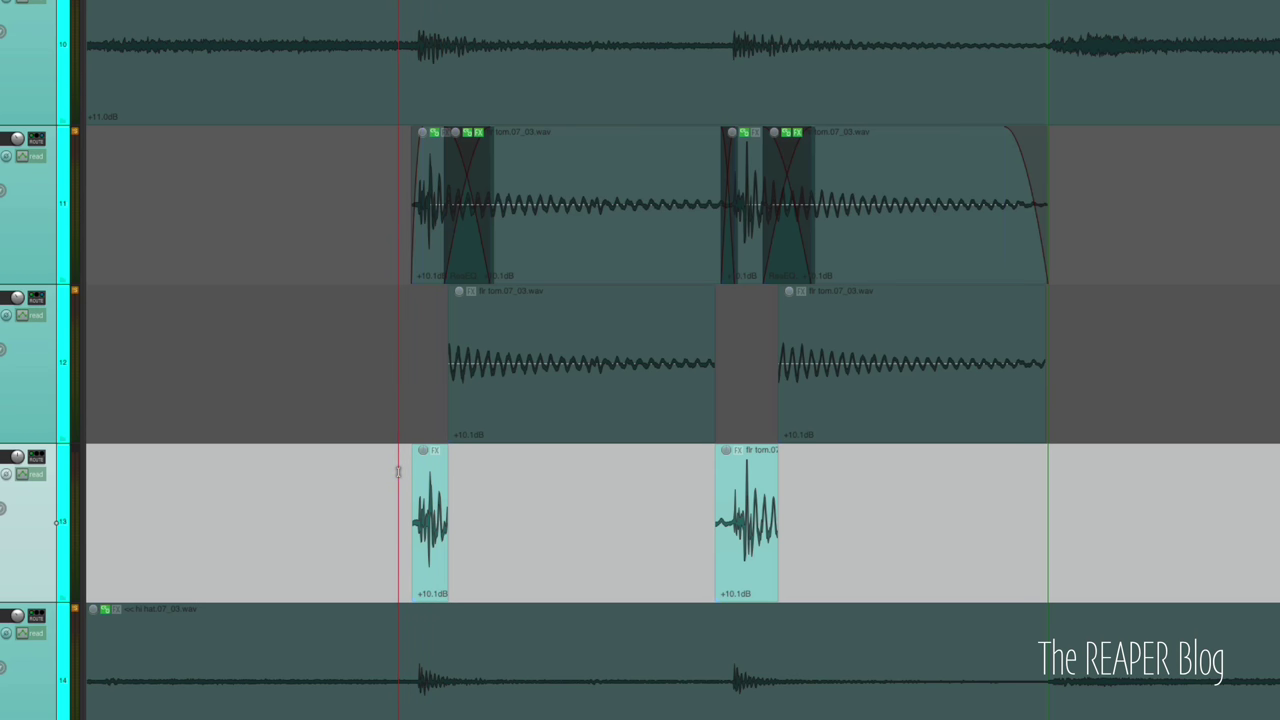
key("space")
key("space")
Add ReaEQ as an item effect on the first sustain piece and move its window clear of the items
key("Up")
left_click(516, 370)
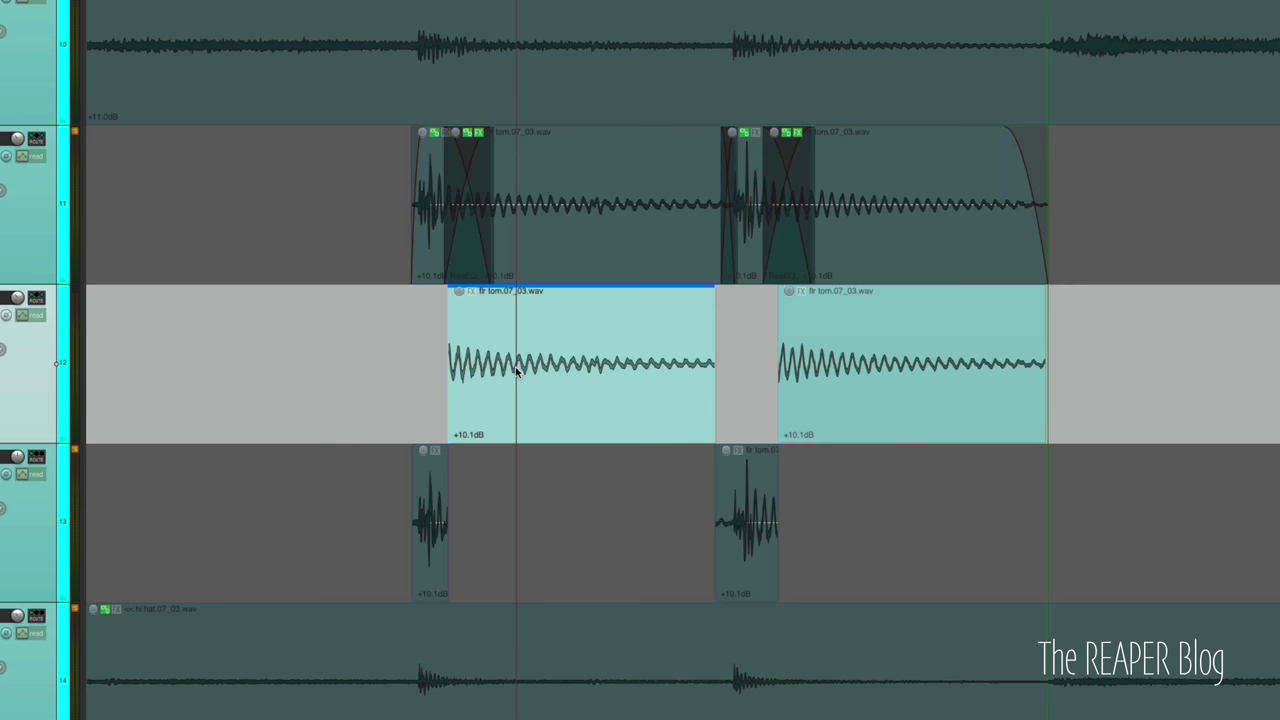
left_click(474, 300)
mouse_move(546, 306)
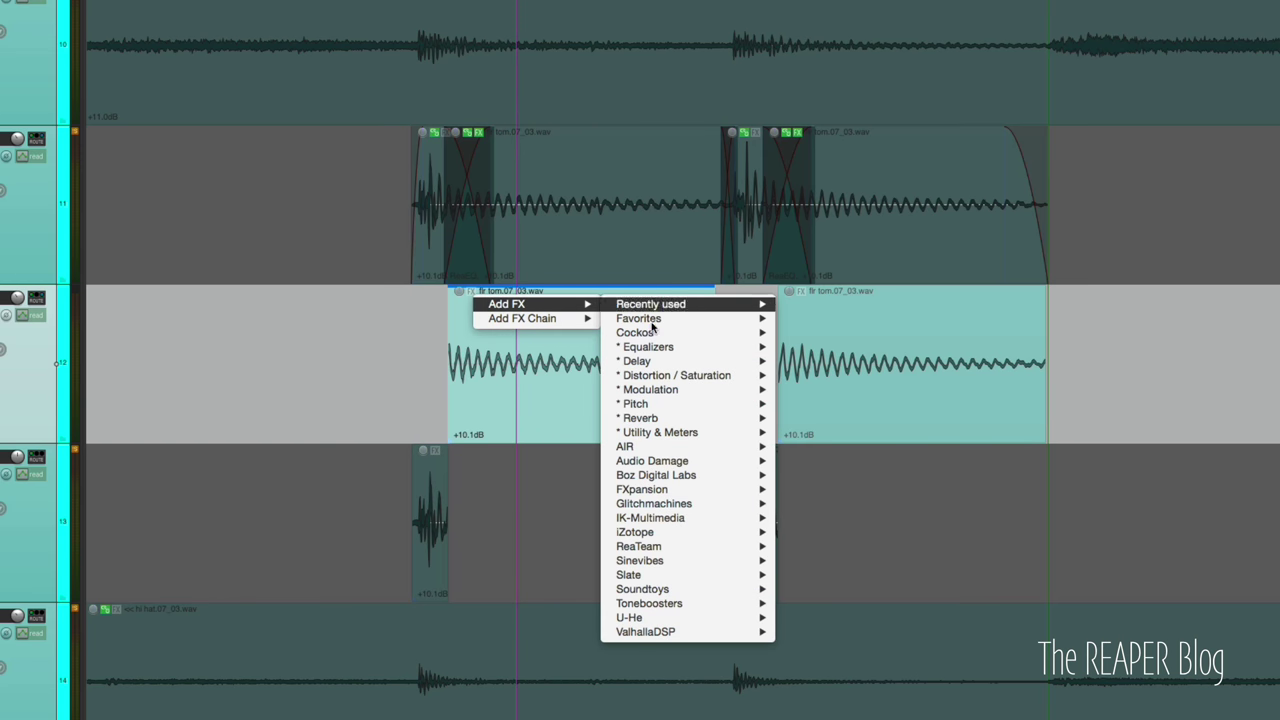
mouse_move(688, 349)
left_click(843, 361)
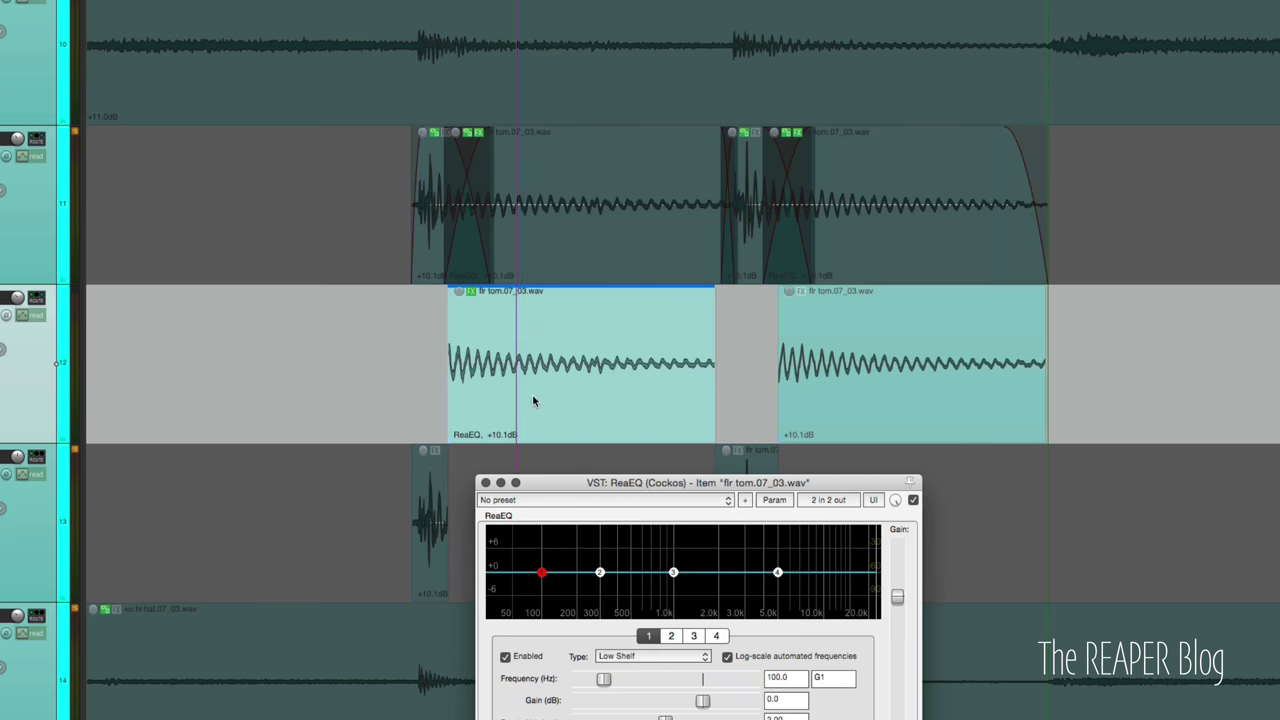
left_click_drag(644, 482, 1034, 264)
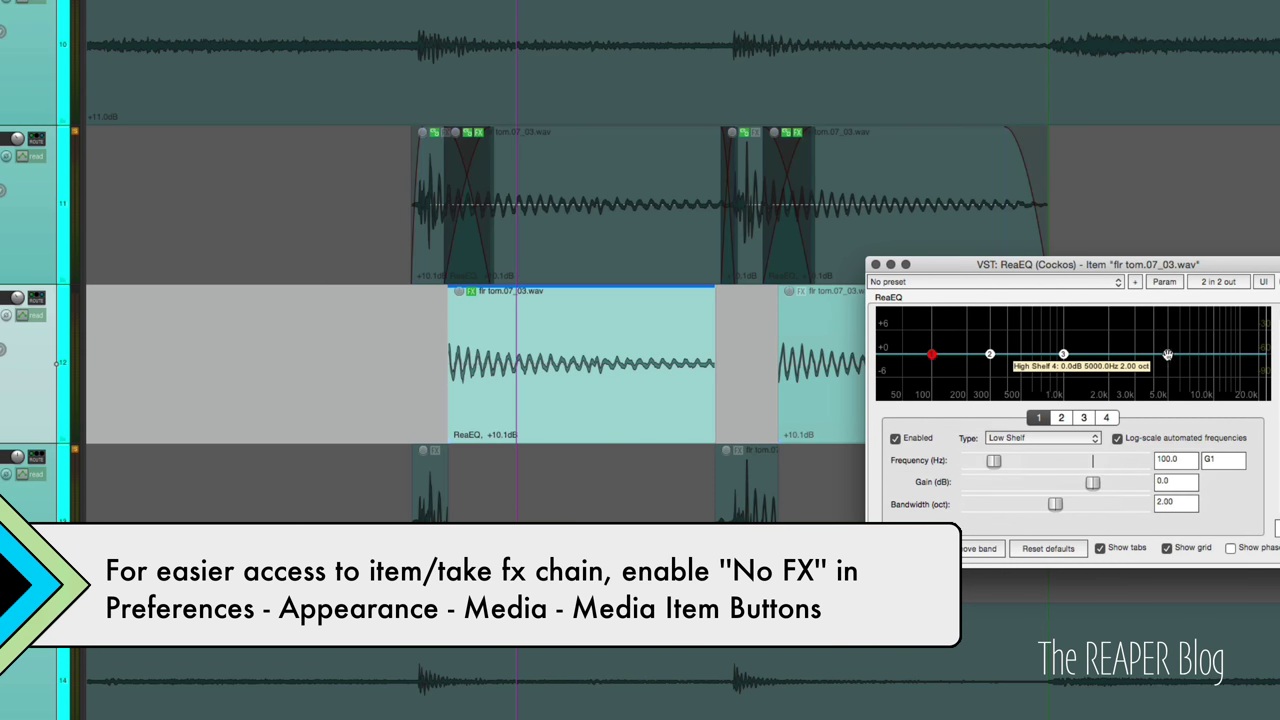
Lower the item ReaEQ's high shelf band 4 to -120 dB at about 2013 Hz and play the result
left_click_drag(1168, 354, 1148, 399)
left_click(403, 334)
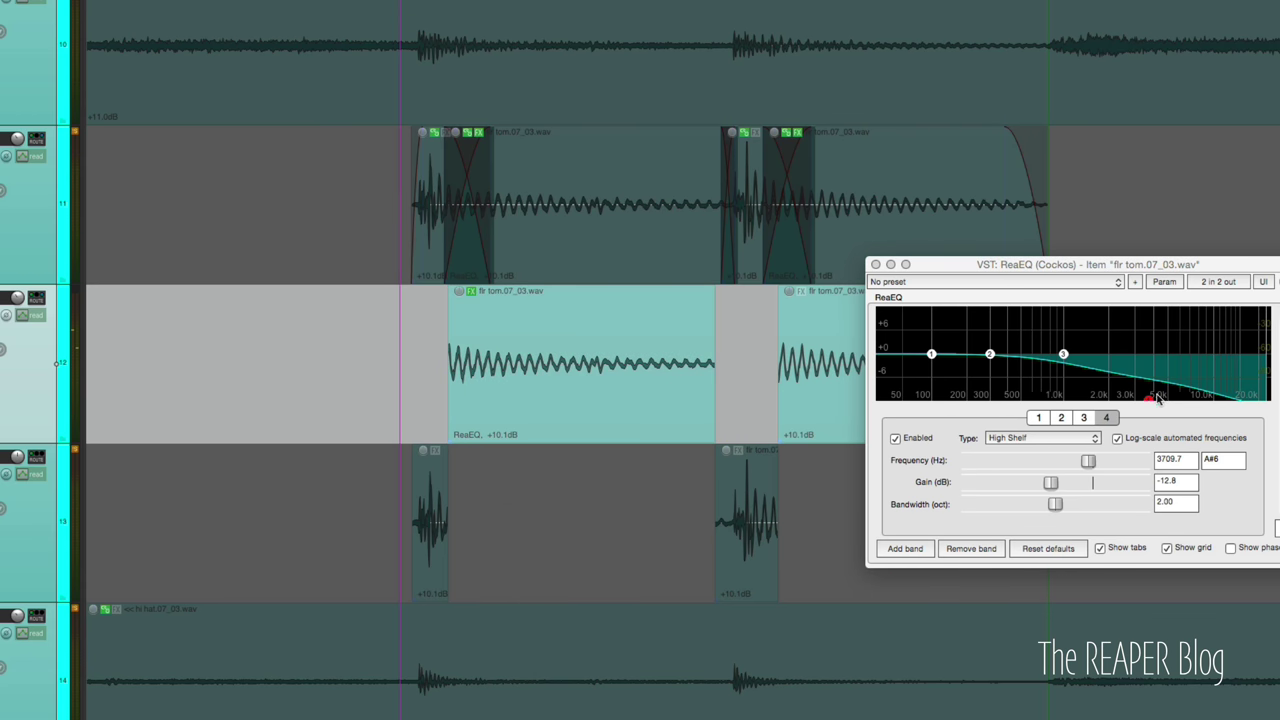
left_click_drag(1151, 397, 1108, 401)
key("space")
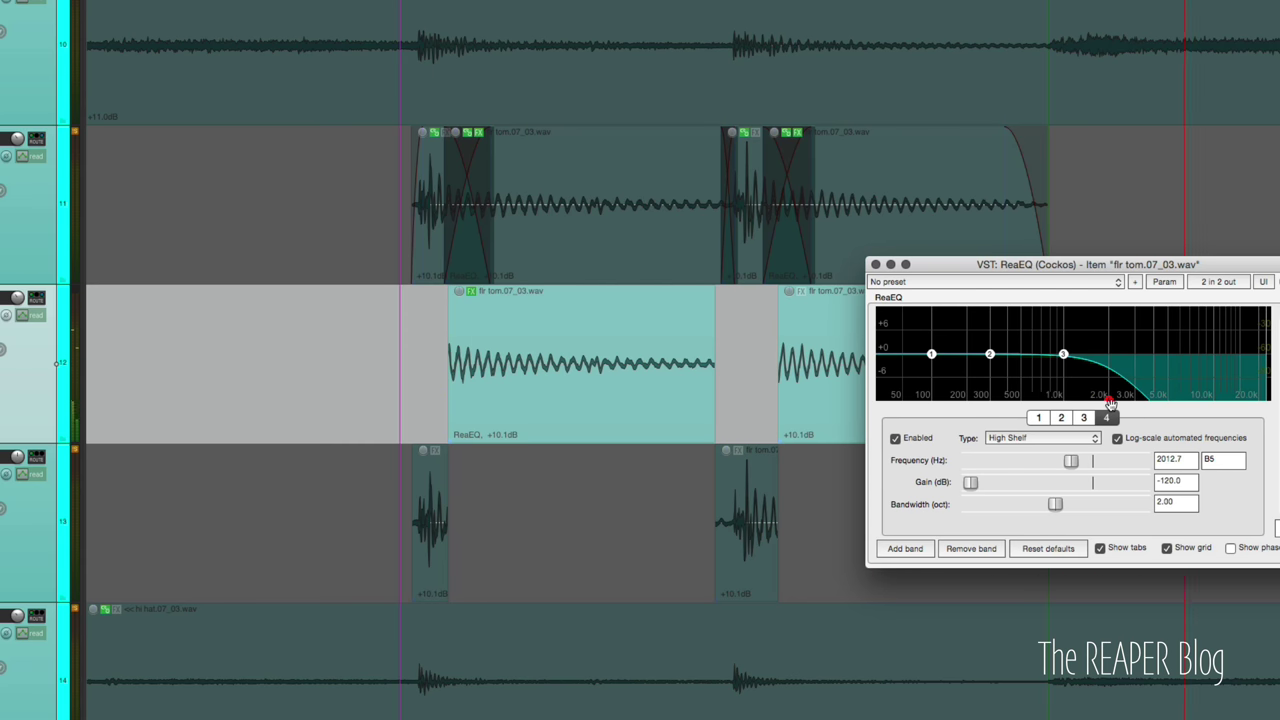
Move the ReaEQ window out of the way and copy the first sustain piece's effect to the second sustain piece
left_click_drag(997, 264, 805, 113)
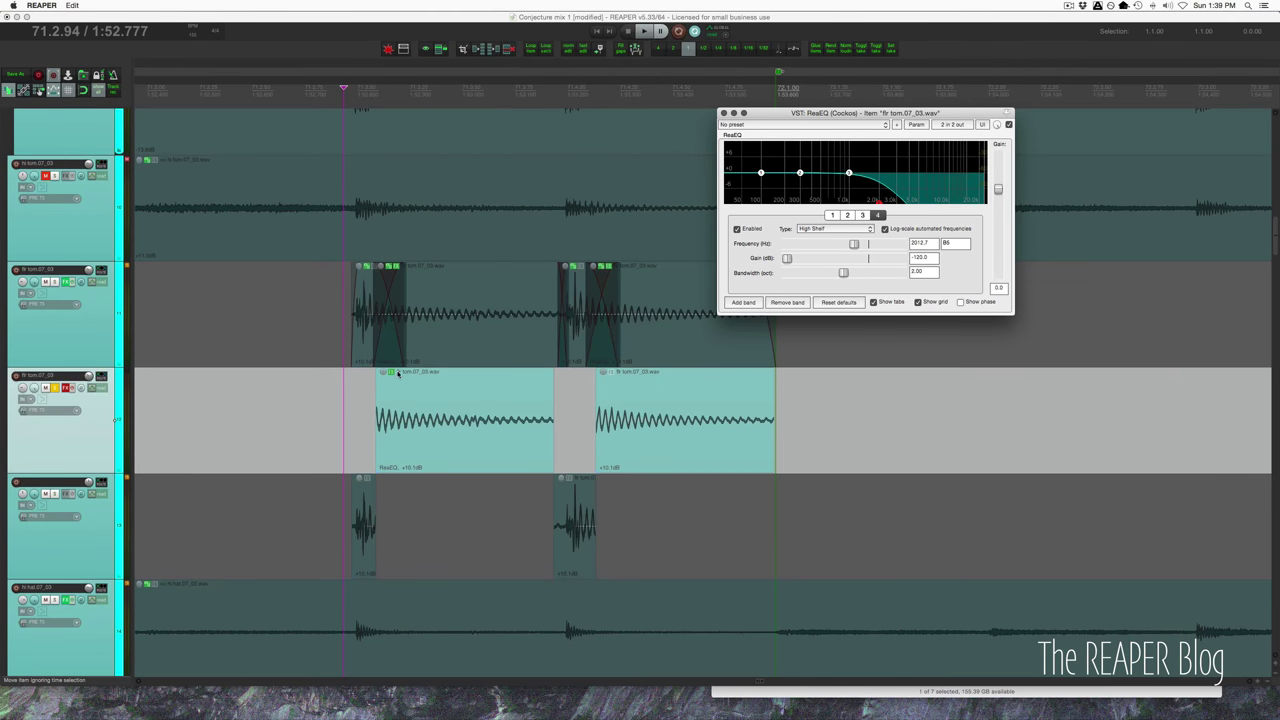
left_click_drag(393, 372, 690, 430)
left_click(400, 501)
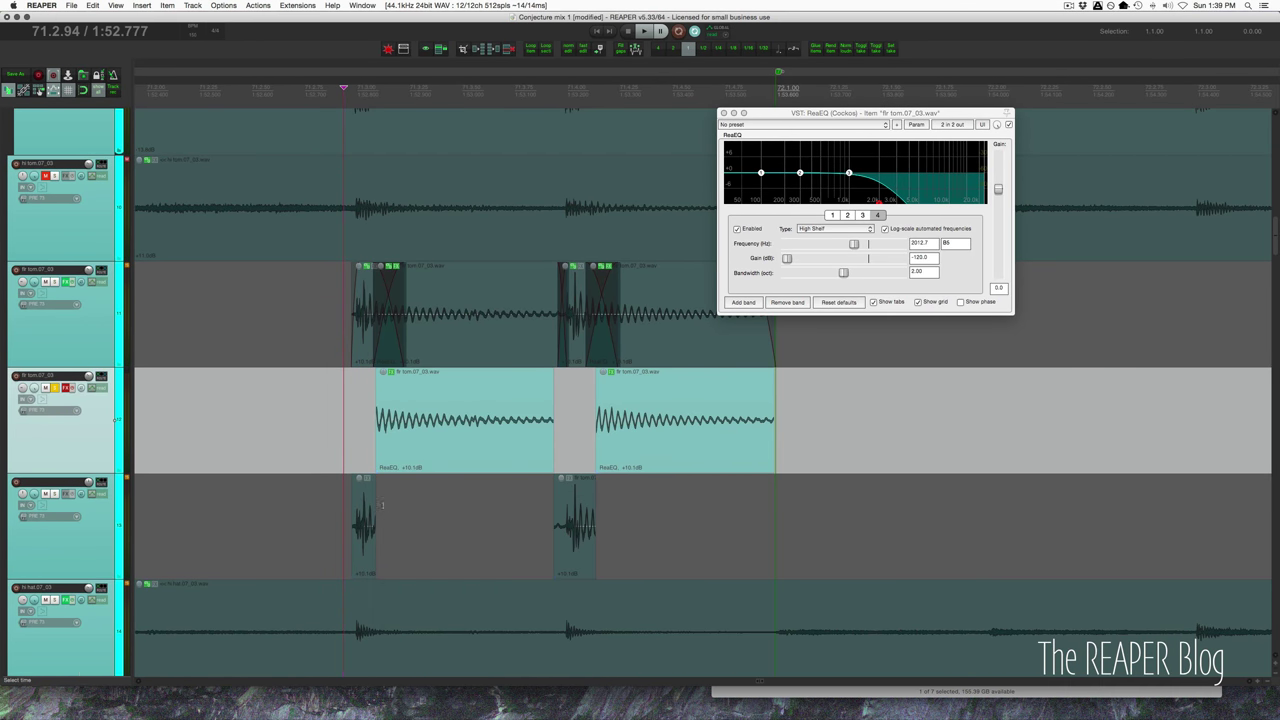
Solo the attack track and extend the attack pieces' edges so they overlap the neighbouring sustain pieces
left_click(372, 536)
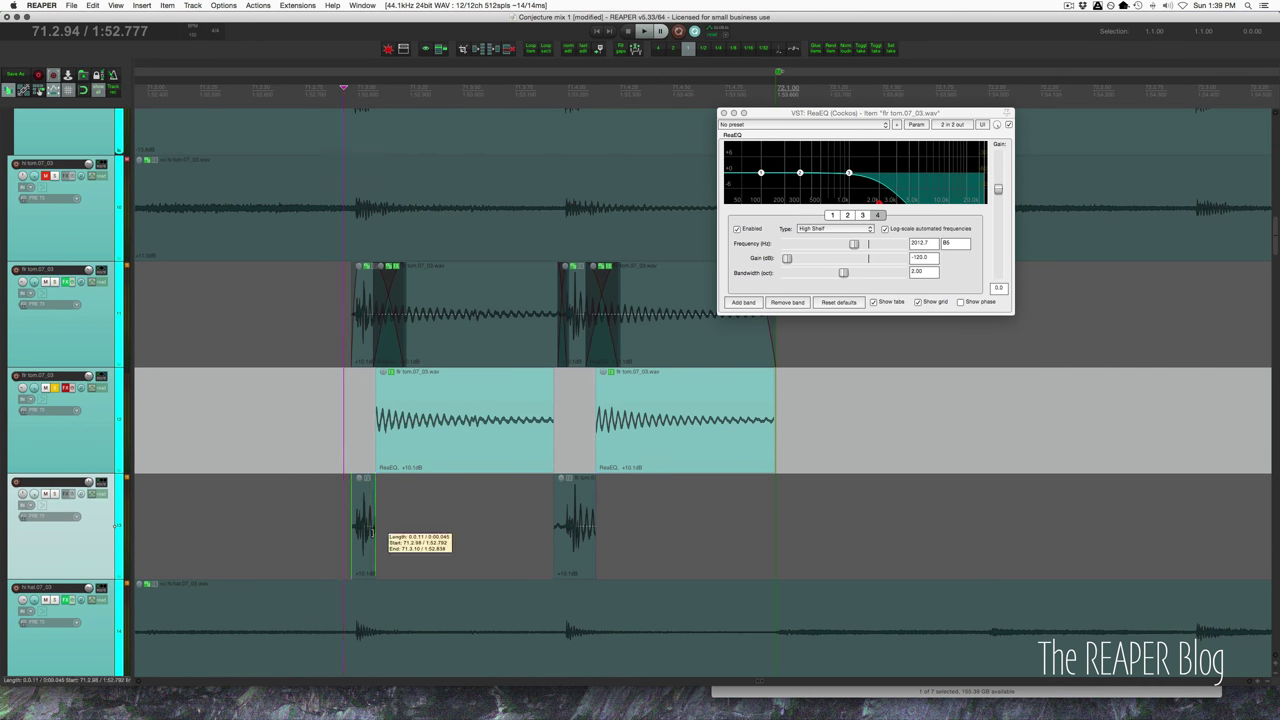
left_click(54, 496)
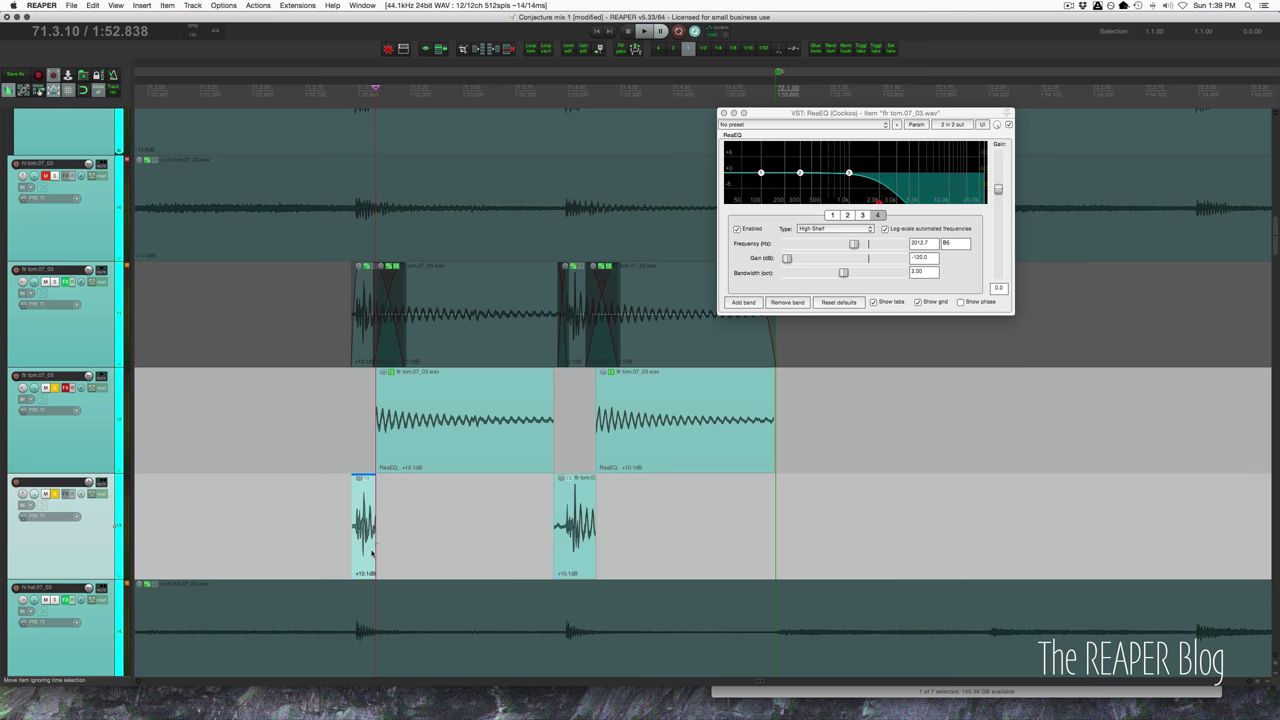
left_click_drag(376, 543, 389, 543)
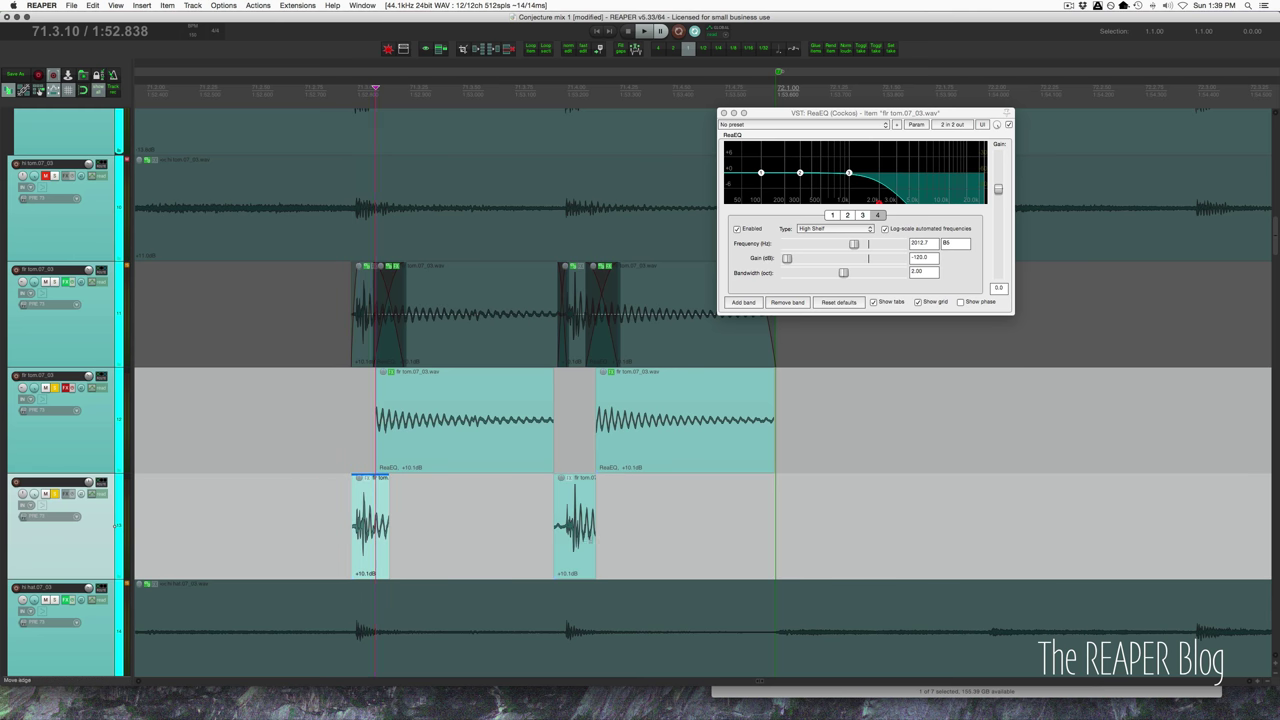
left_click_drag(596, 543, 545, 543)
Move both attack pieces back up to the floor tom track so they crossfade with the sustain pieces
left_click_drag(282, 528, 668, 550)
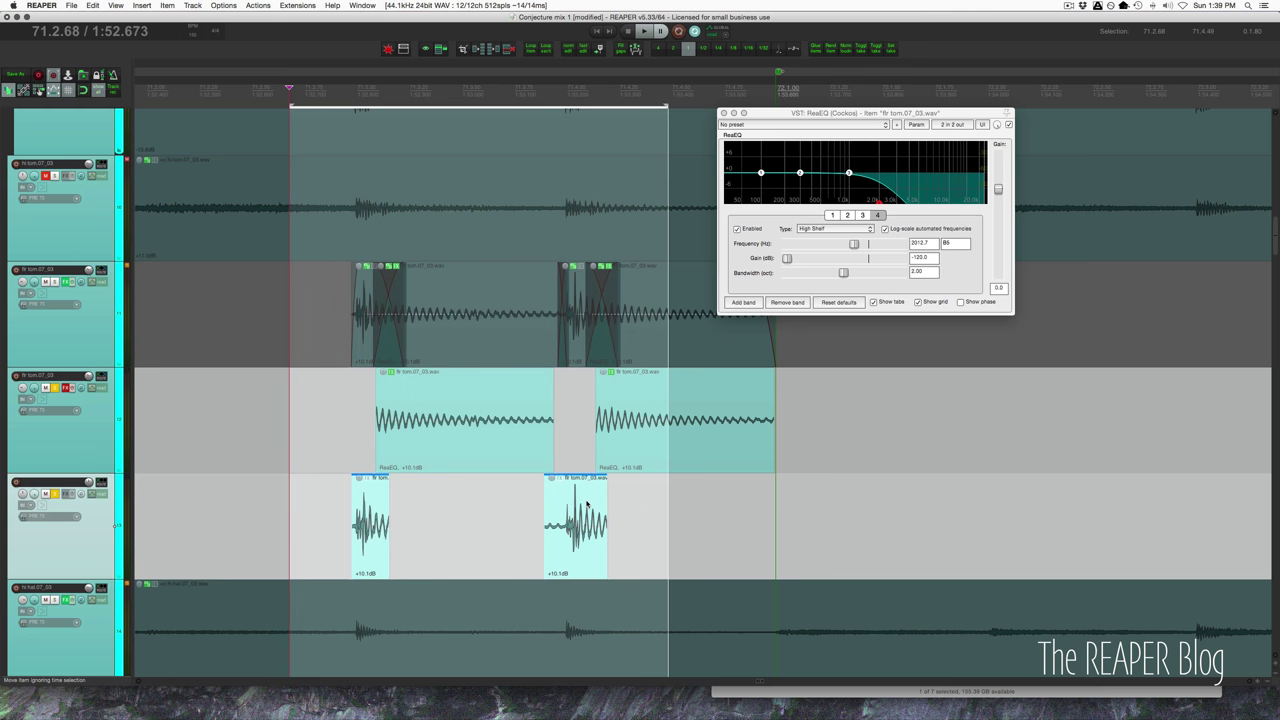
left_click_drag(587, 505, 587, 442)
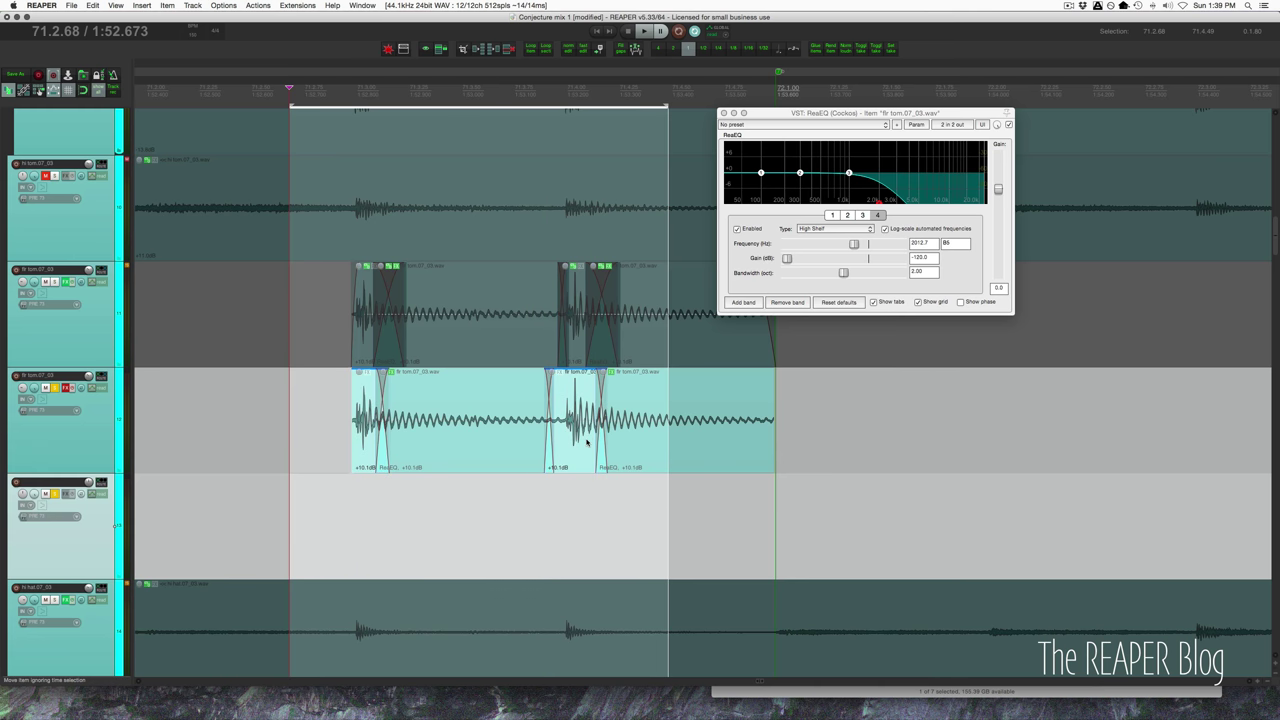
left_click(324, 443)
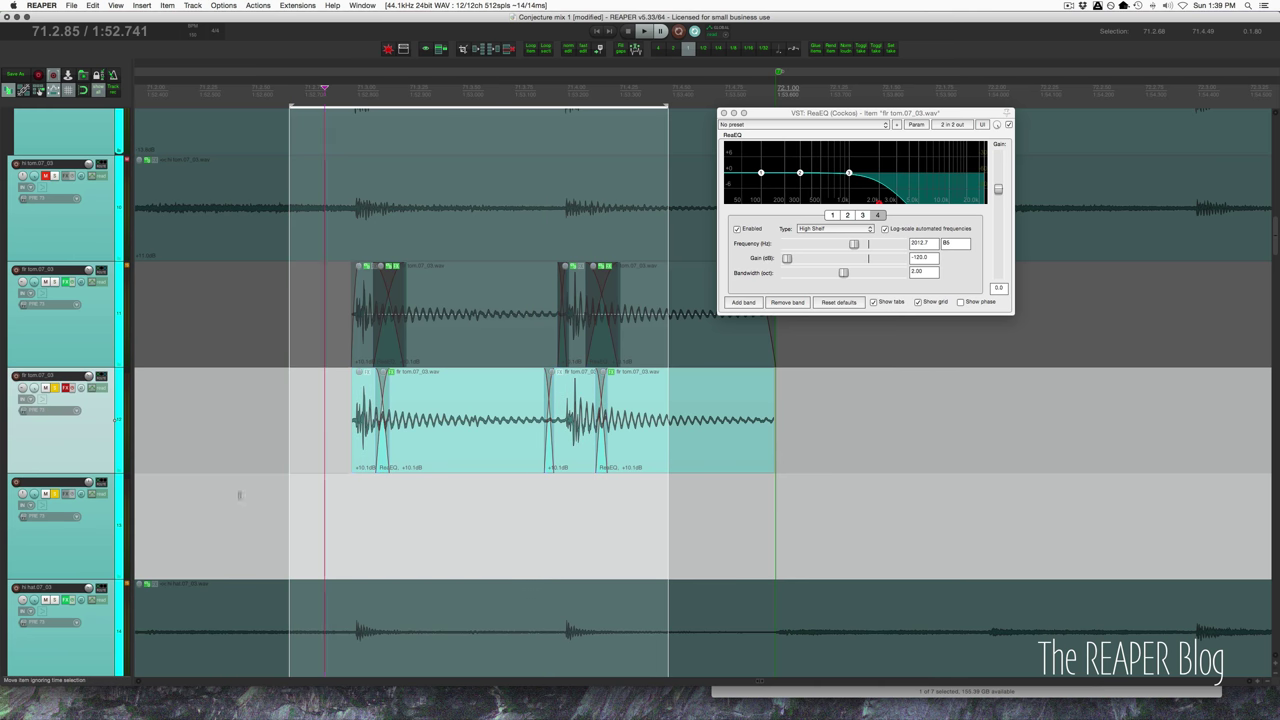
Play the crossfaded floor tom fill, clear the time selection and replay the fill from just before the first hit
left_click(337, 413)
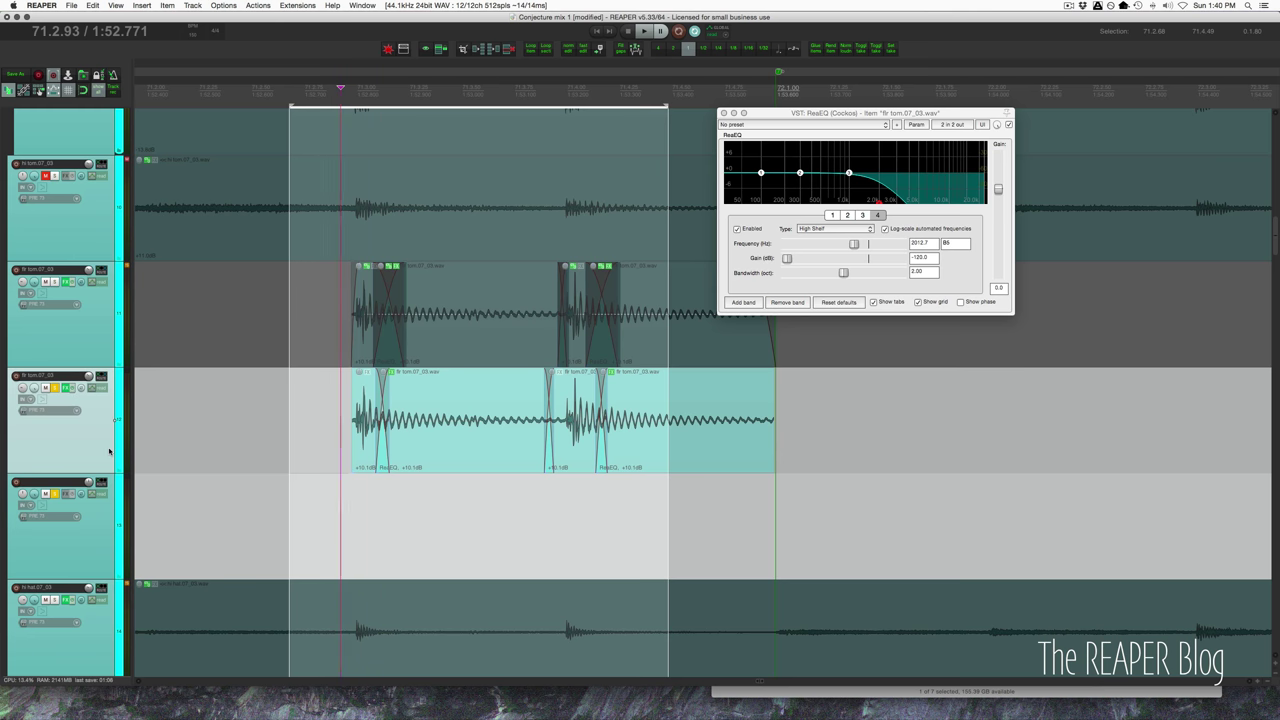
key("space")
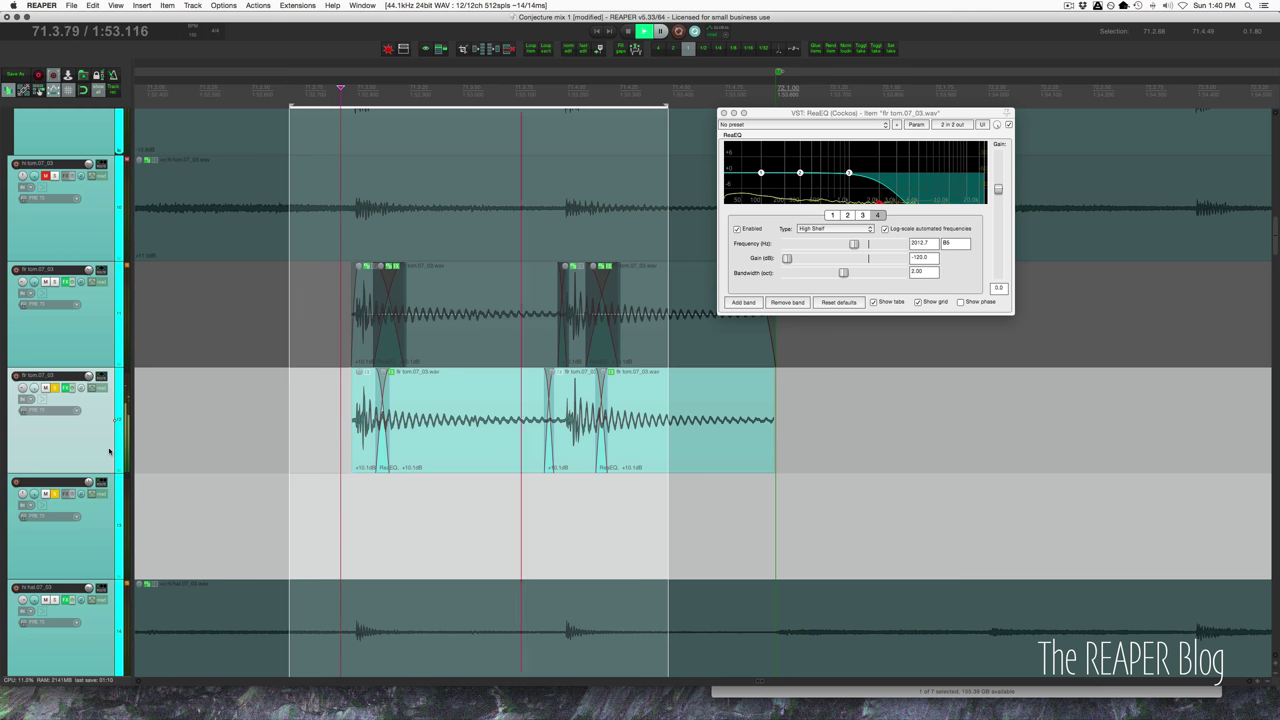
key("space")
key("Escape")
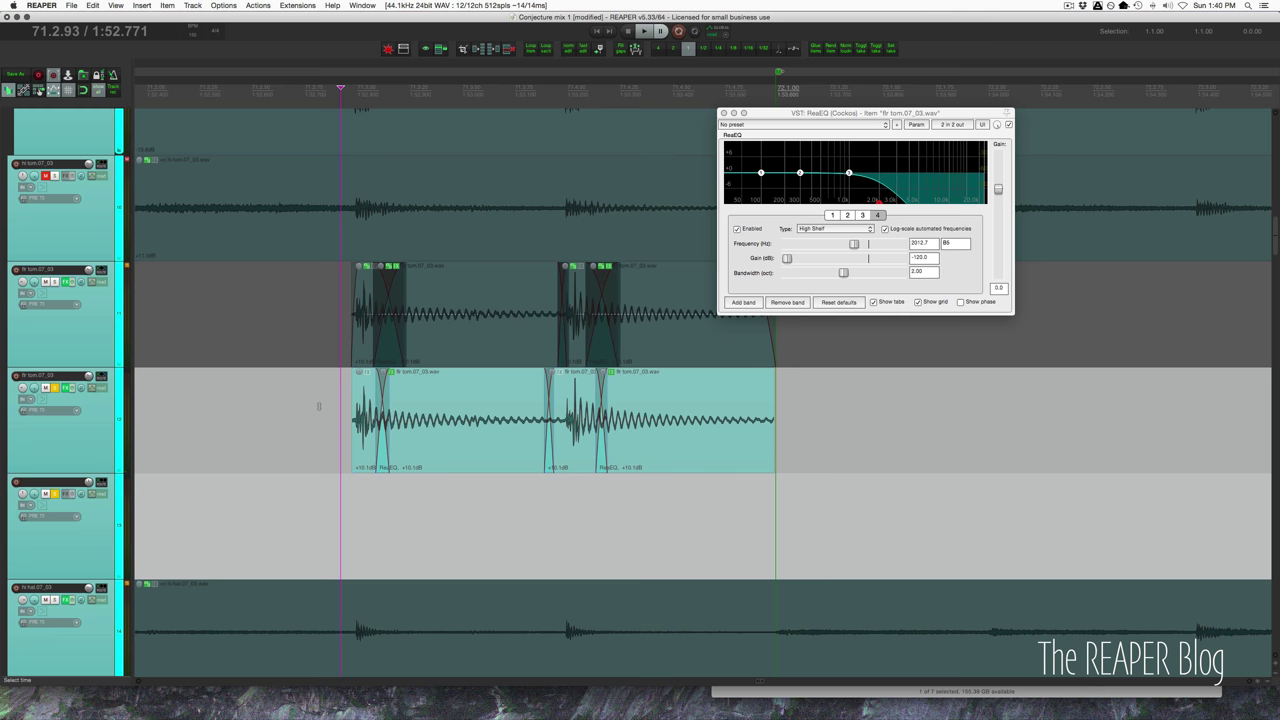
left_click(328, 410)
key("space")
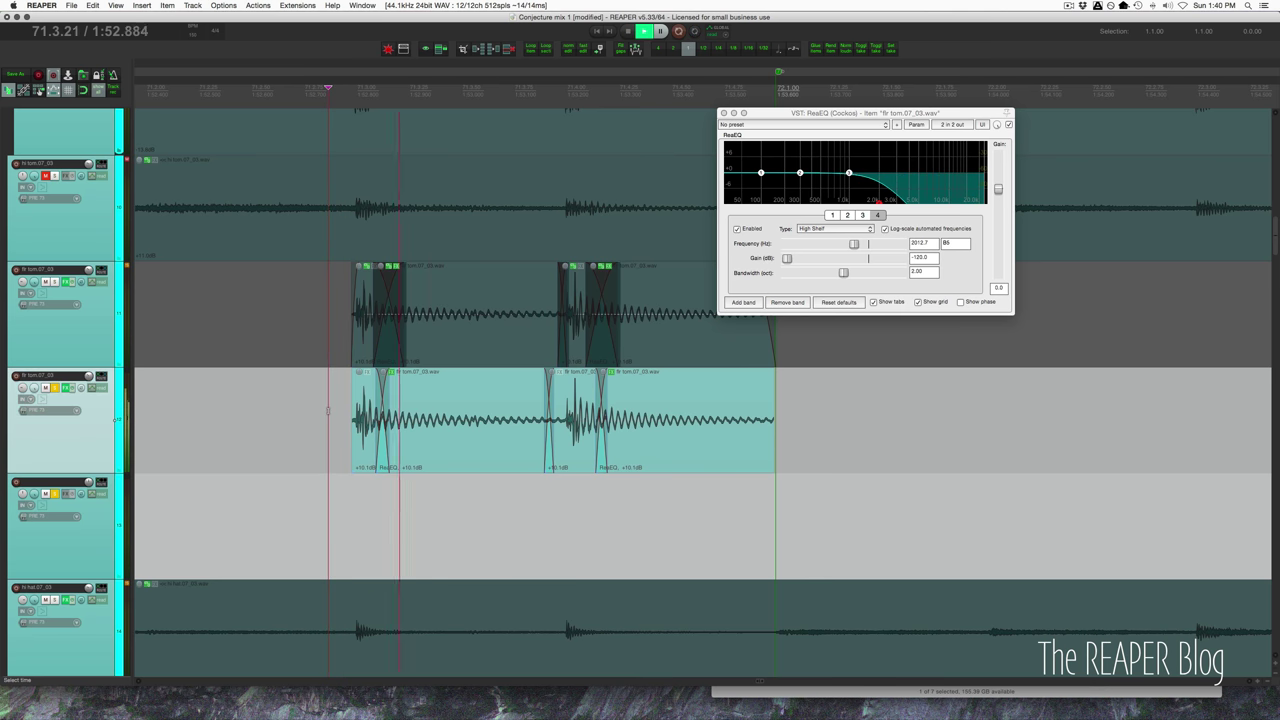
key("space")
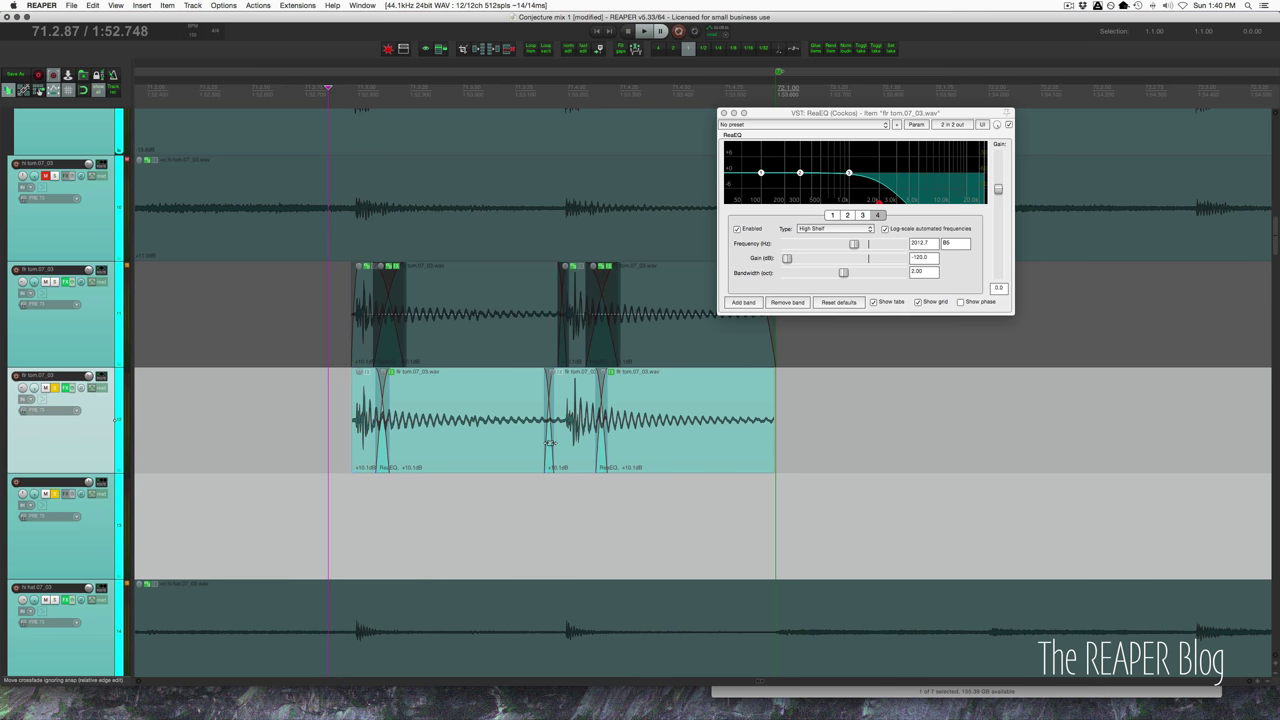
Adjust the crossfades around the second attack, widening the attack-to-sustain crossfade and shifting it earlier, and play the fill to check
left_click_drag(550, 442, 612, 440)
left_click(294, 432)
key("space")
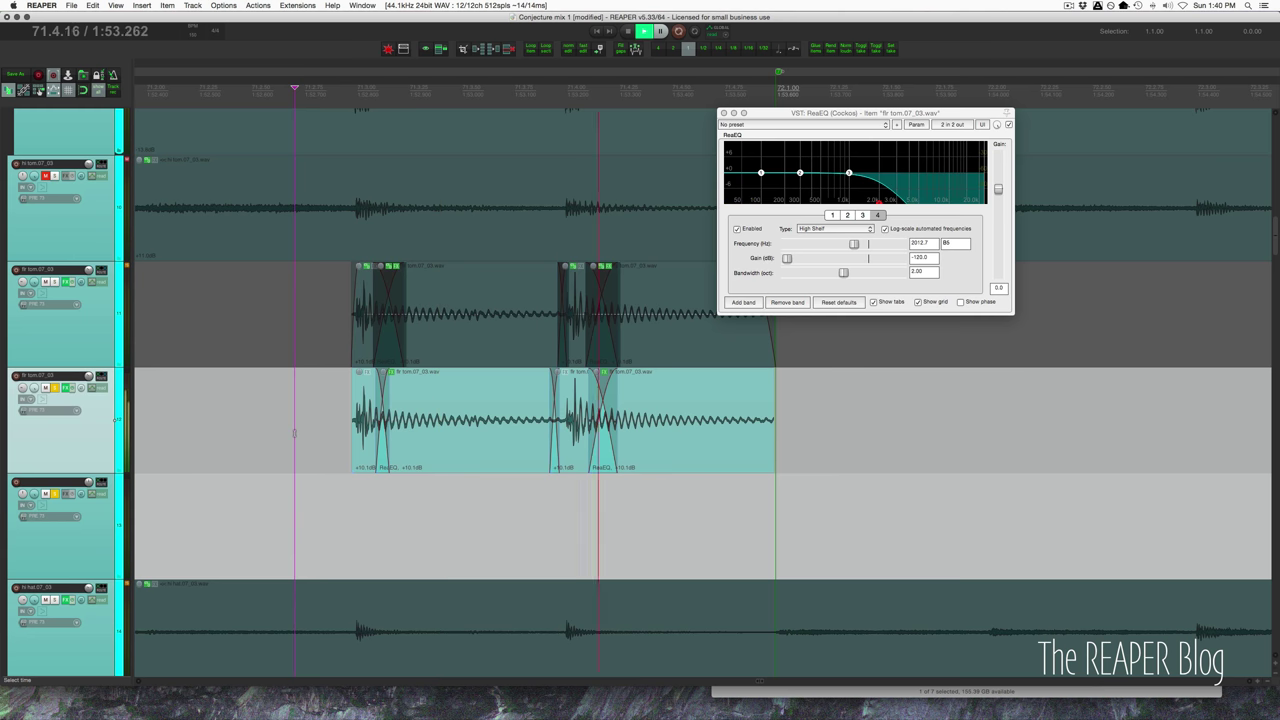
key("space")
left_click_drag(602, 397, 593, 397)
key("space")
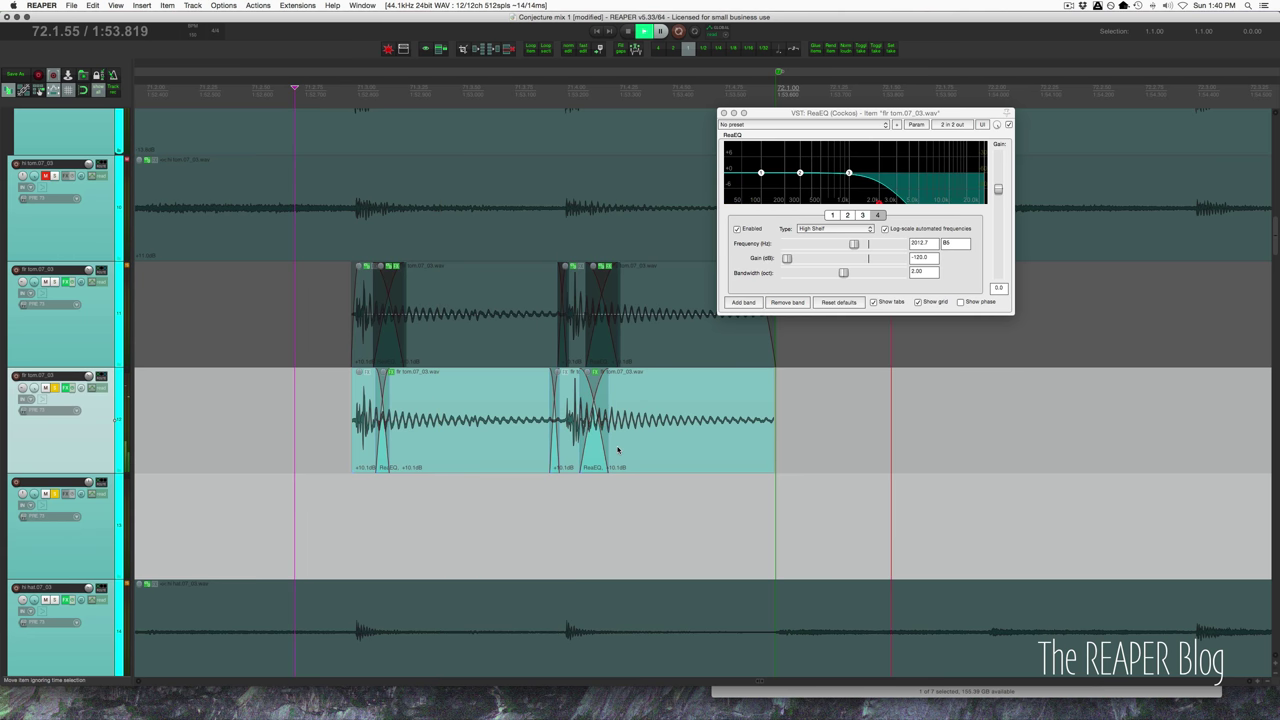
key("space")
Open the soloed floor tom track's effect chain and copy the first sustain piece's ReaEQ into it
left_click(66, 388)
left_click(442, 388)
left_click(442, 388)
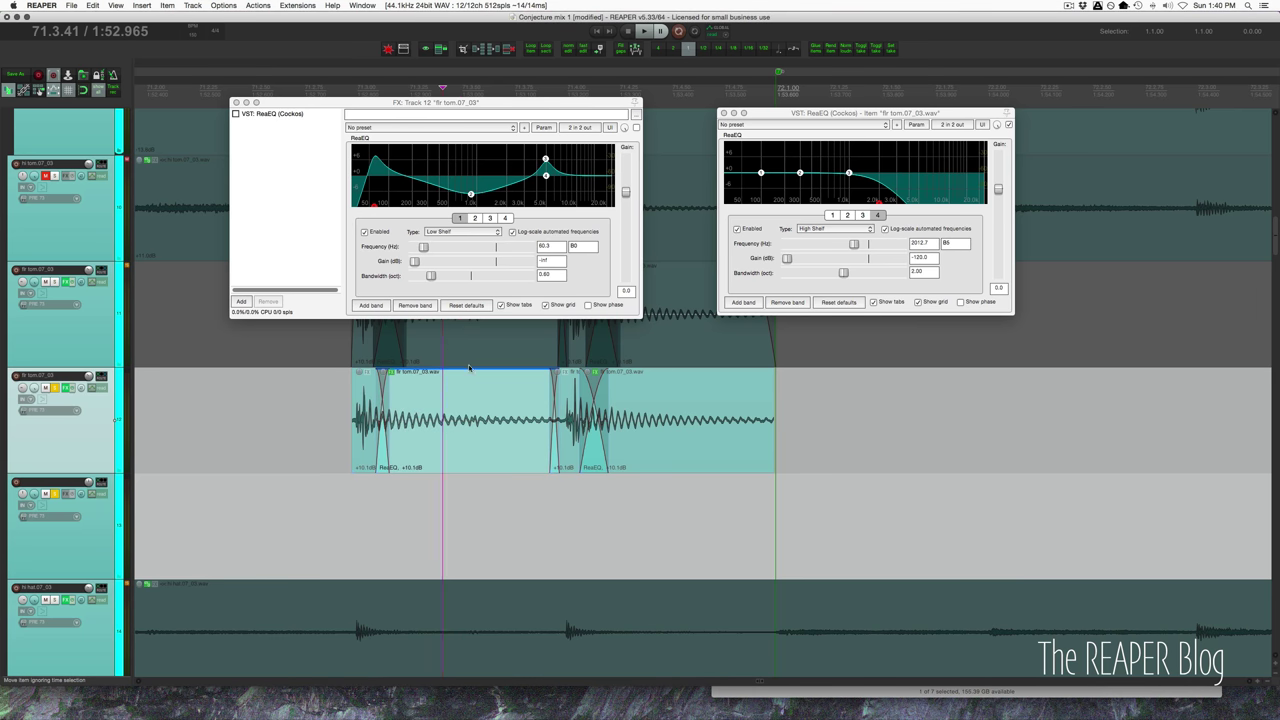
left_click_drag(313, 192, 312, 190)
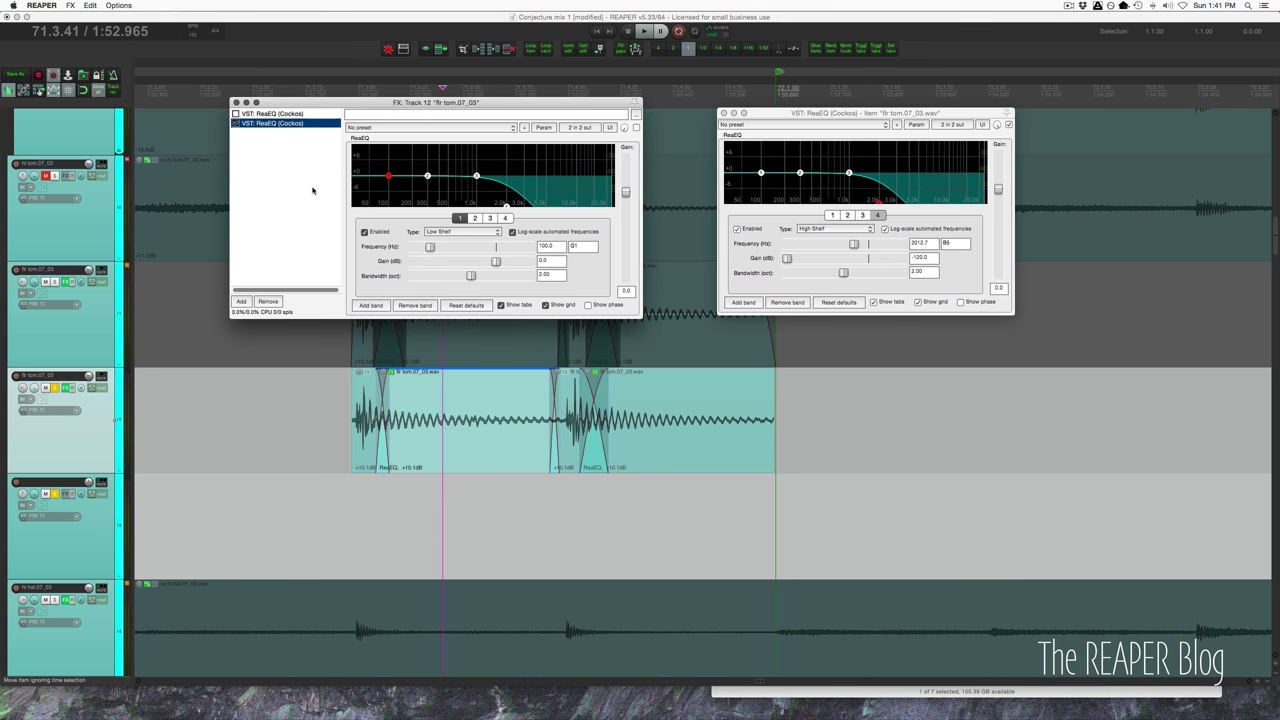
Bypass the item ReaEQ on both sustain pieces and move the first piece's effect window below the waveforms
left_click(658, 411)
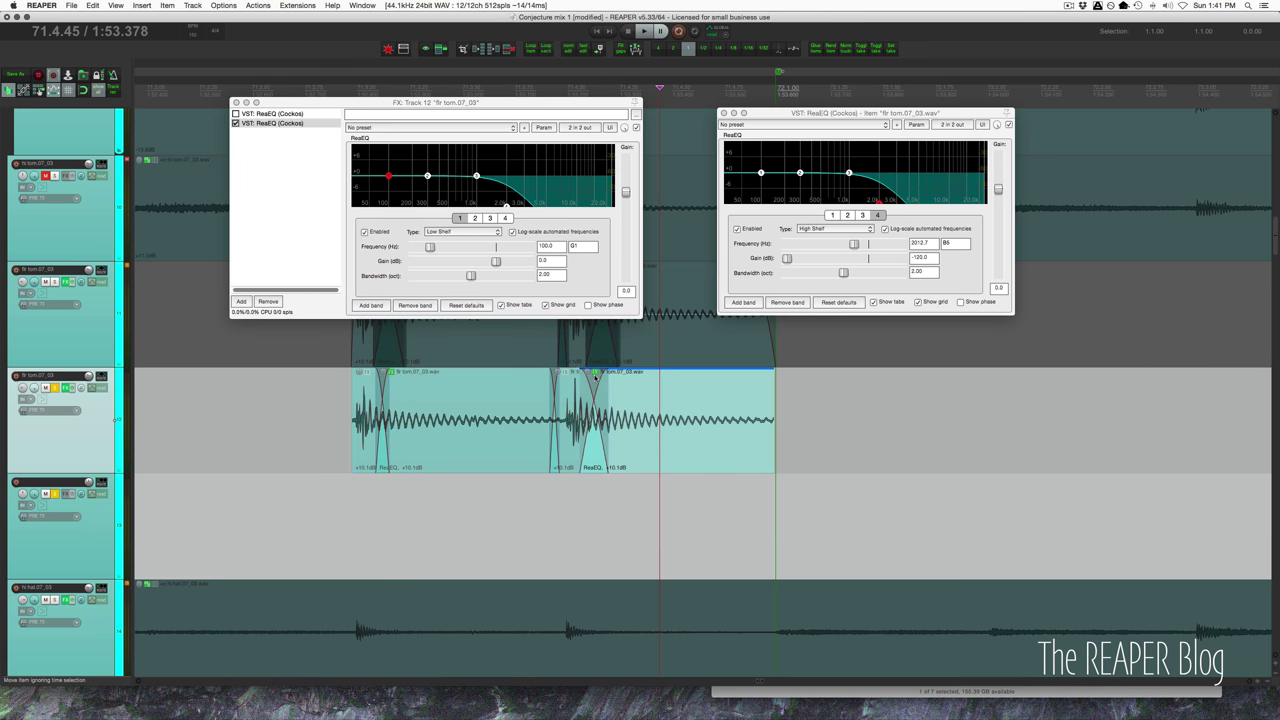
left_click(595, 376)
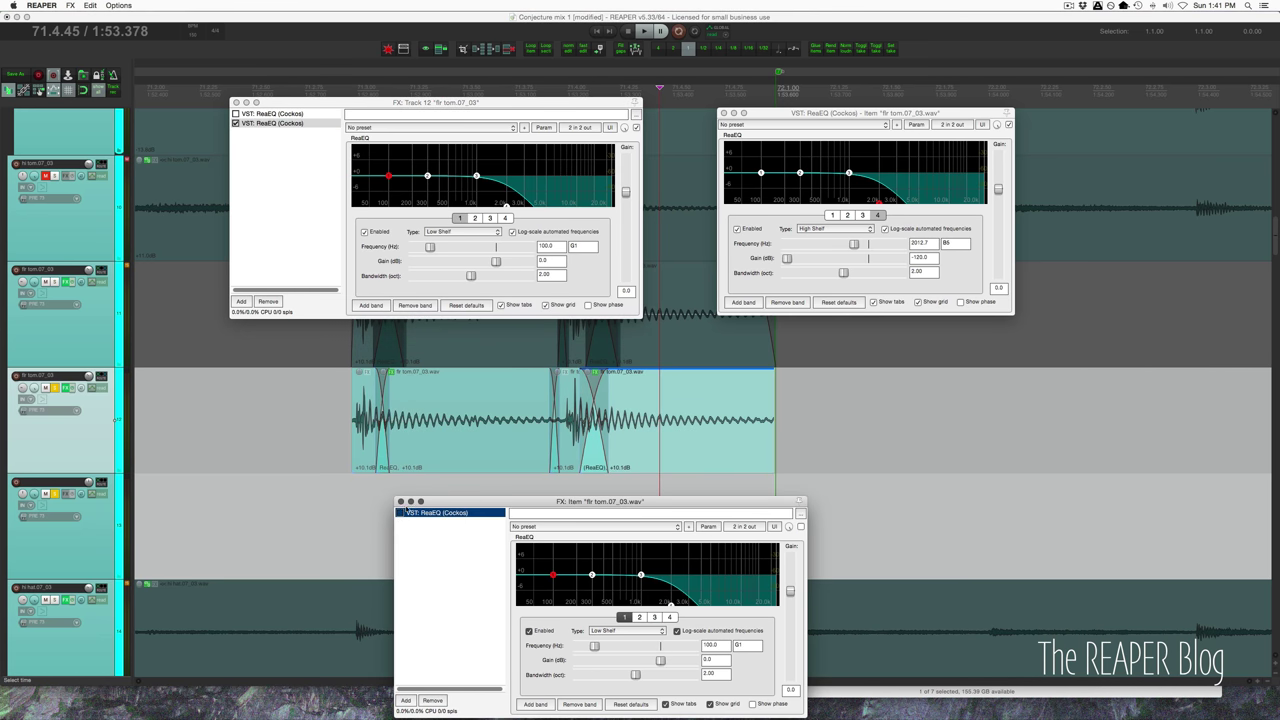
left_click(1008, 125)
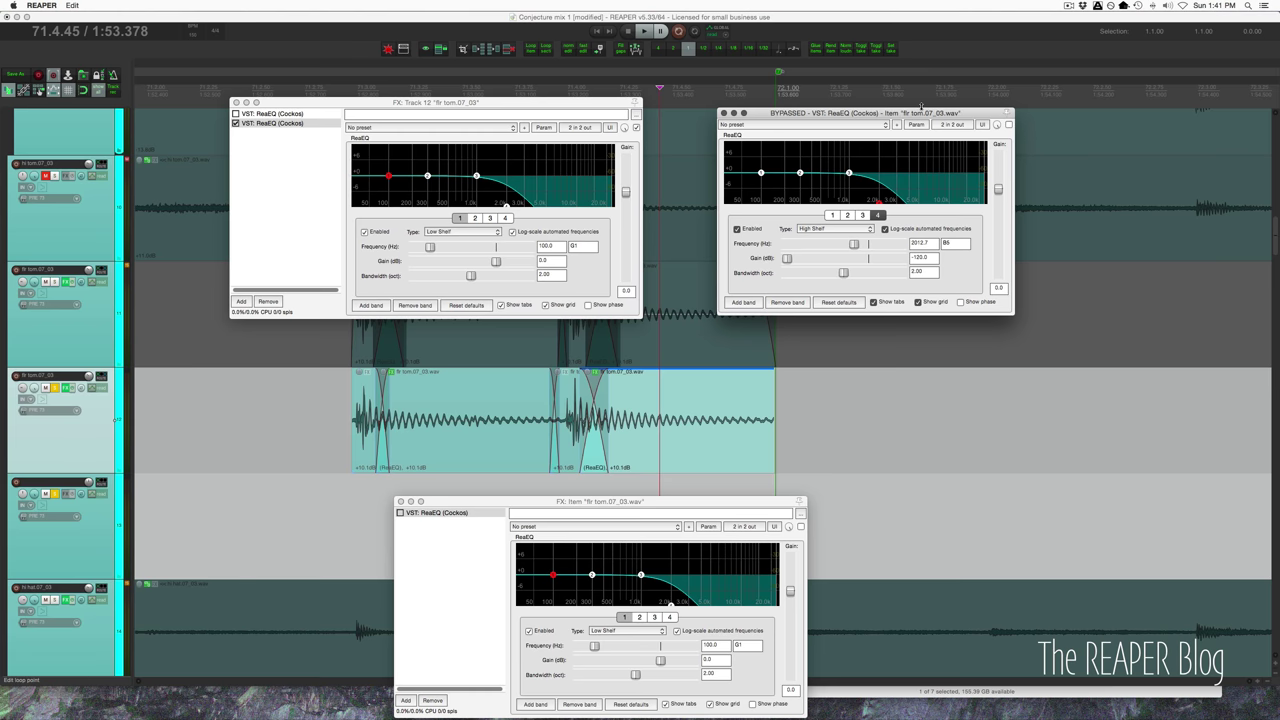
left_click_drag(860, 113, 252, 503)
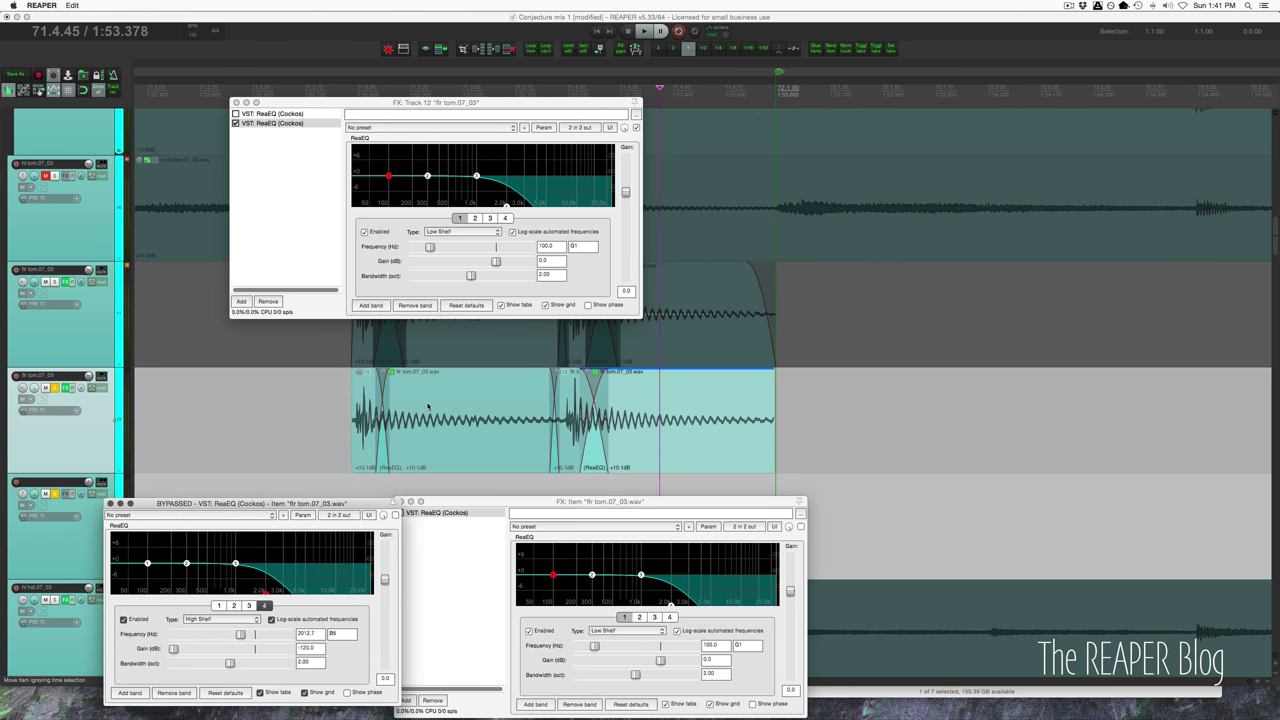
Enable the track's first ReaEQ and play the fill through the track effects instead of the item effects
left_click(323, 430)
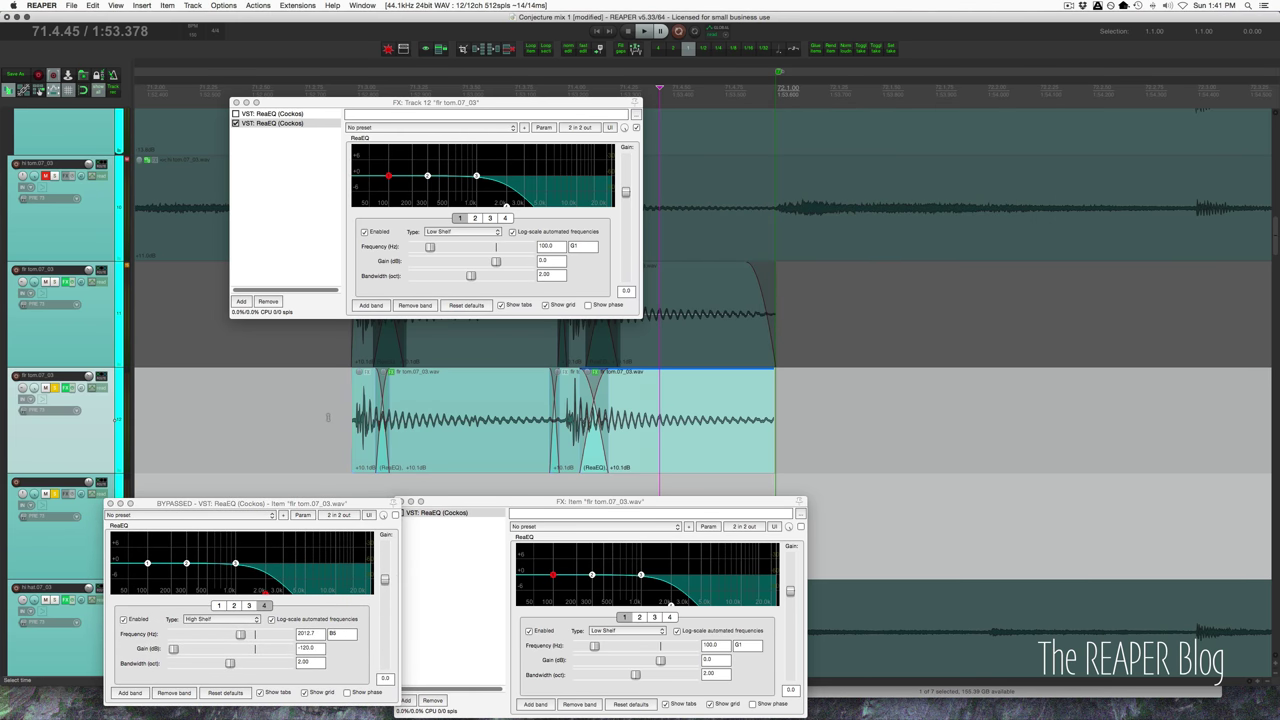
left_click(236, 114)
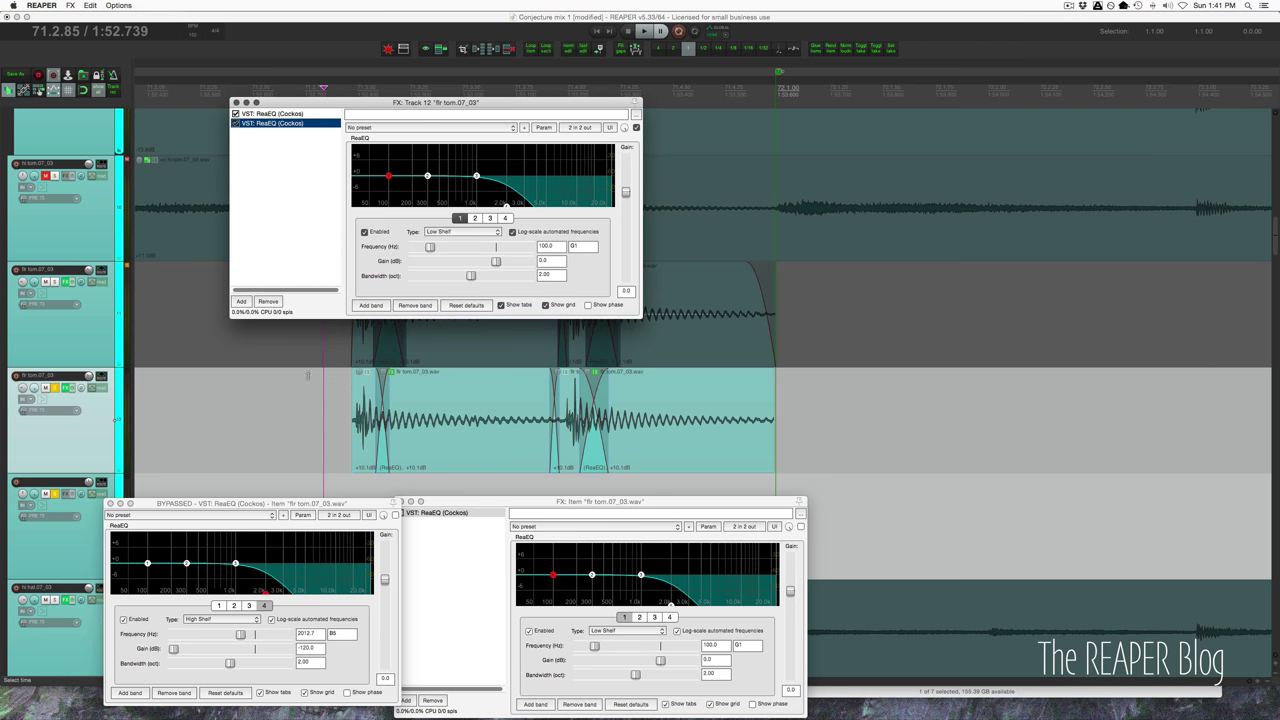
left_click(332, 388)
key("space")
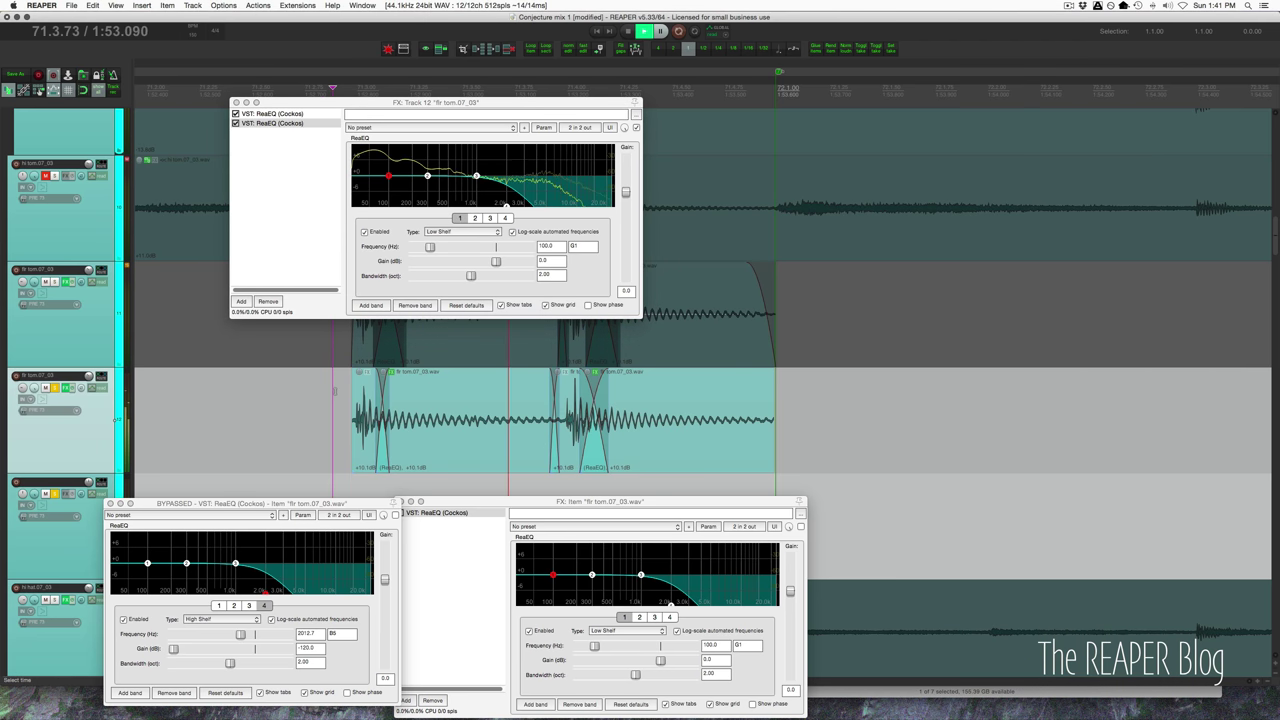
key("space")
key("space")
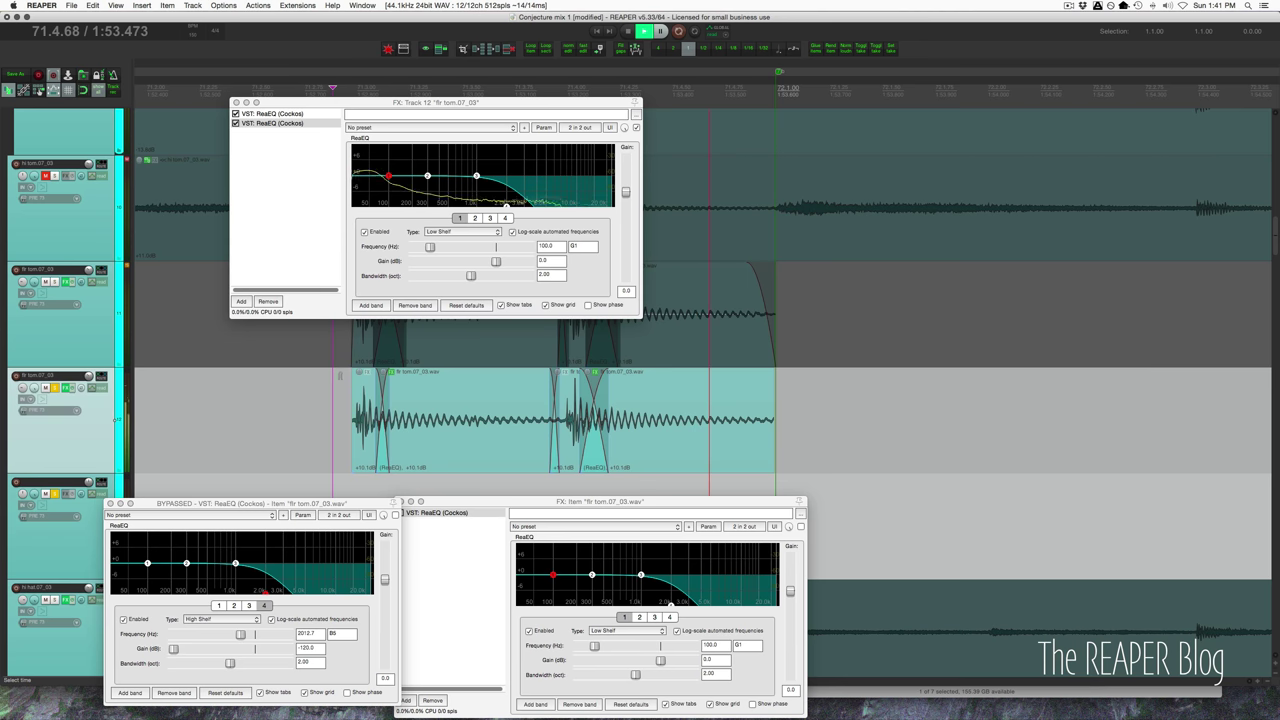
key("space")
Bypass the copied ReaEQ on the track, re-enable the item ReaEQ on both sustain pieces and play the fill
left_click(413, 400)
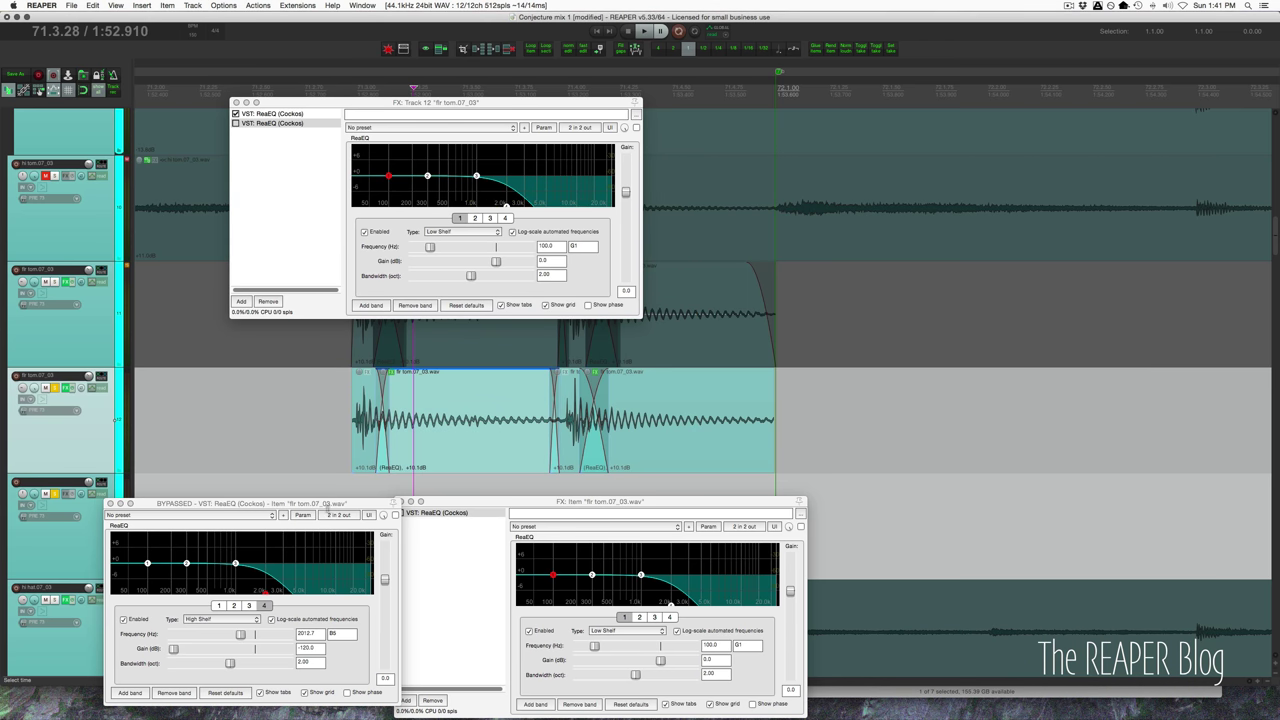
left_click(396, 516)
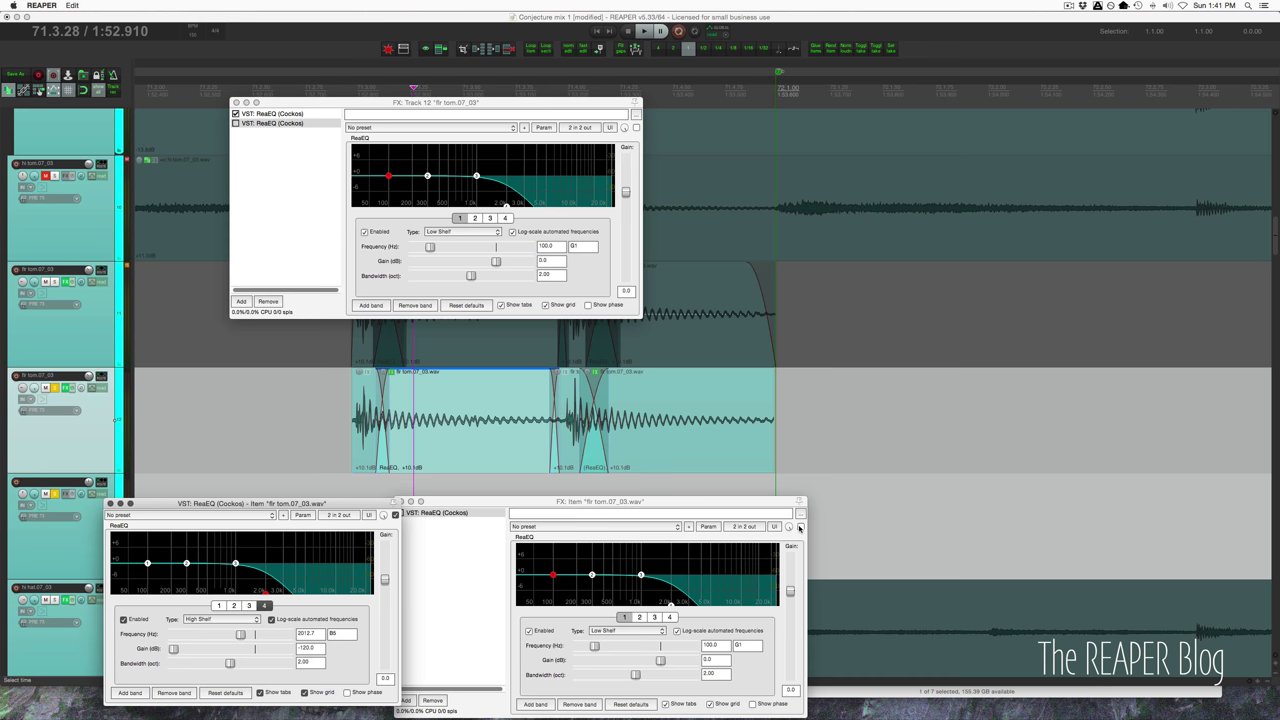
left_click(801, 527)
left_click(301, 411)
key("space")
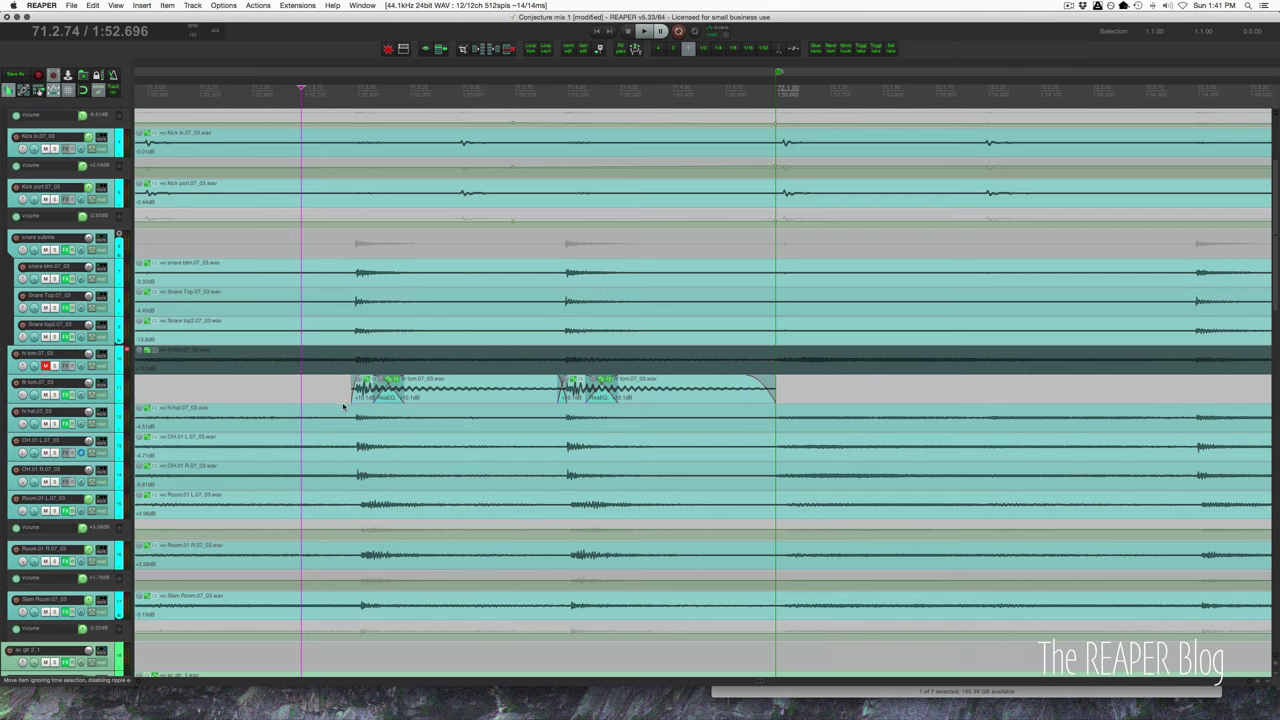
Shrink the tracks to overview height and solo the Drums folder track
key("grave")
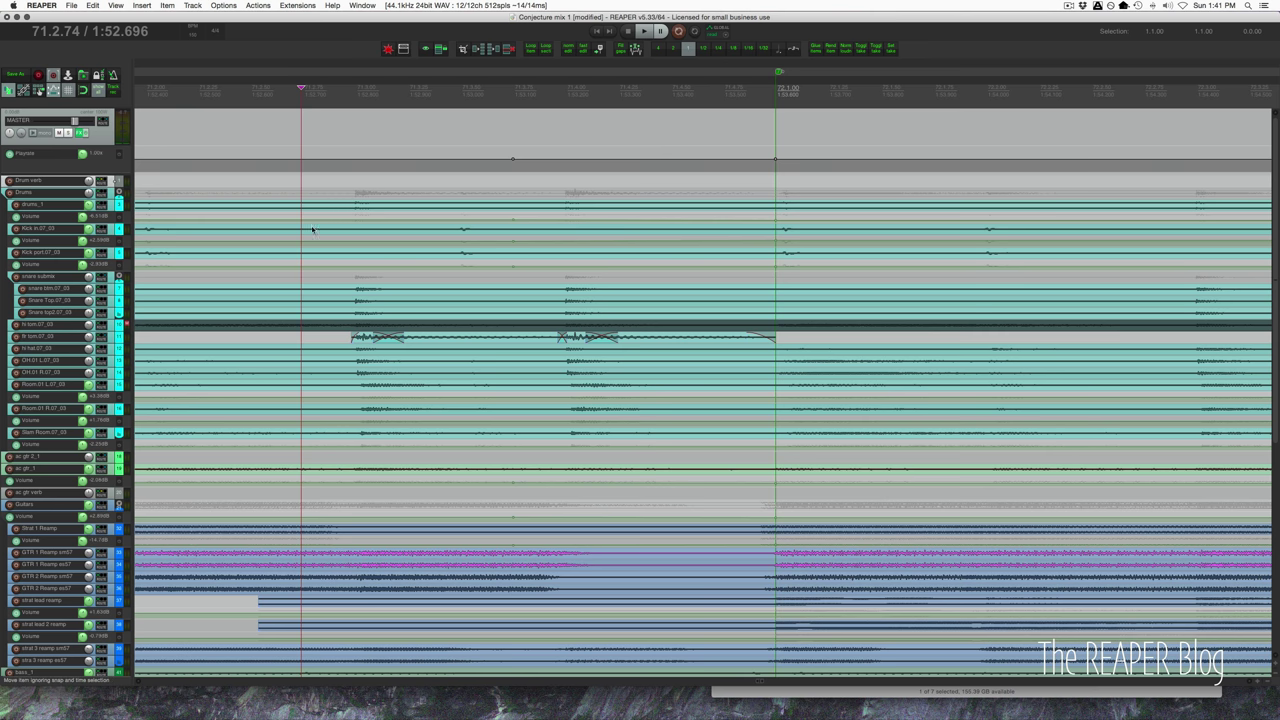
left_click(109, 195)
key("s")
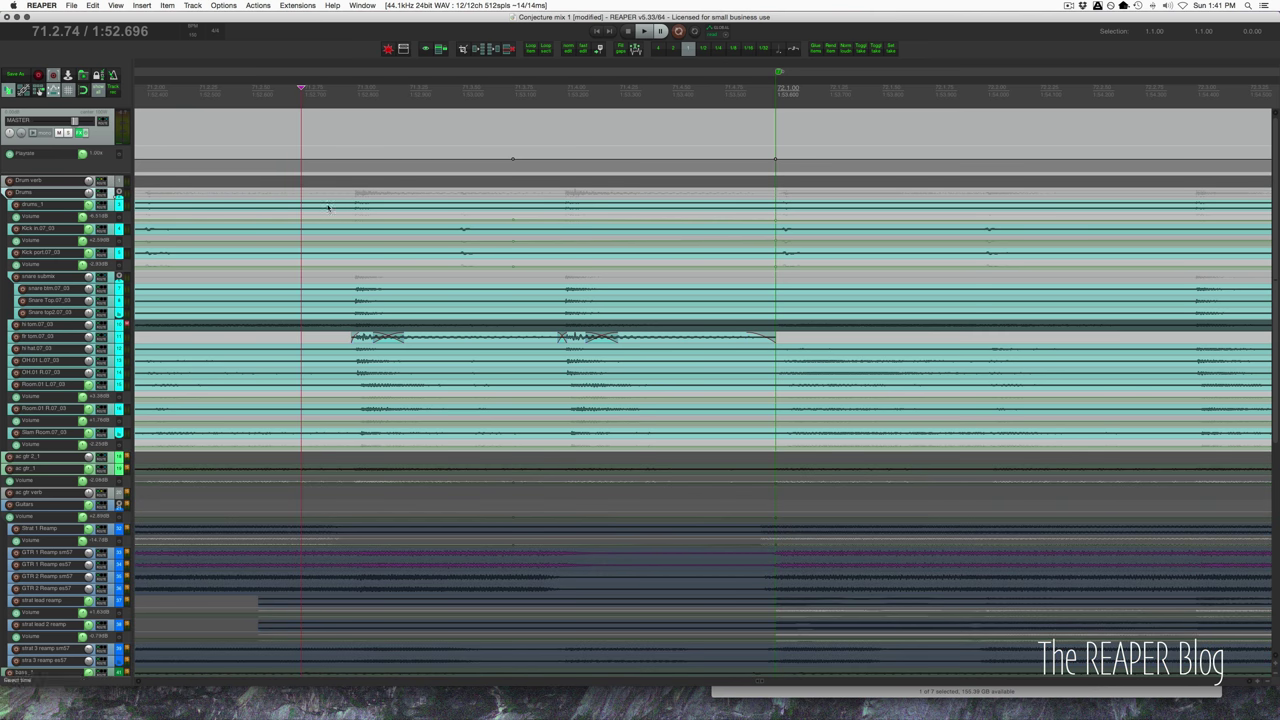
Play the soloed drum mix from about measure 71 through the edited floor tom fill
left_click(239, 195)
scroll(297, 229, "down", 5)
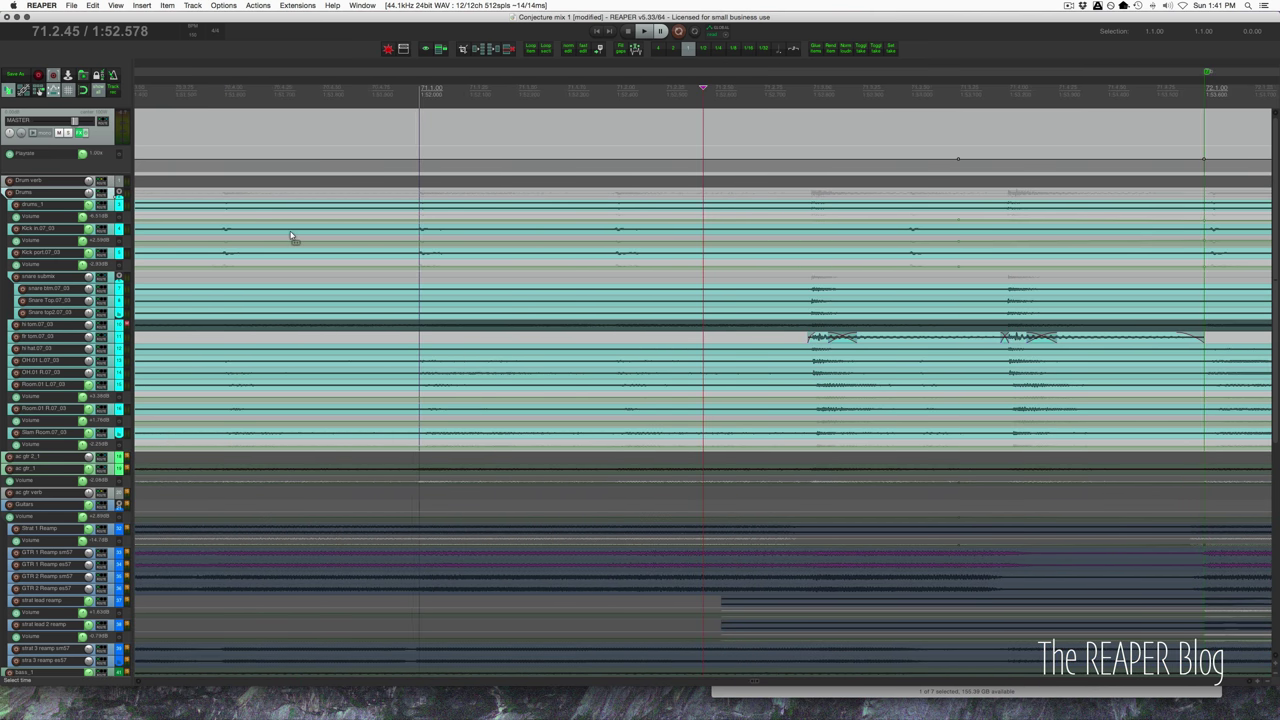
scroll(449, 217, "down", 1)
left_click(612, 107)
key("space")
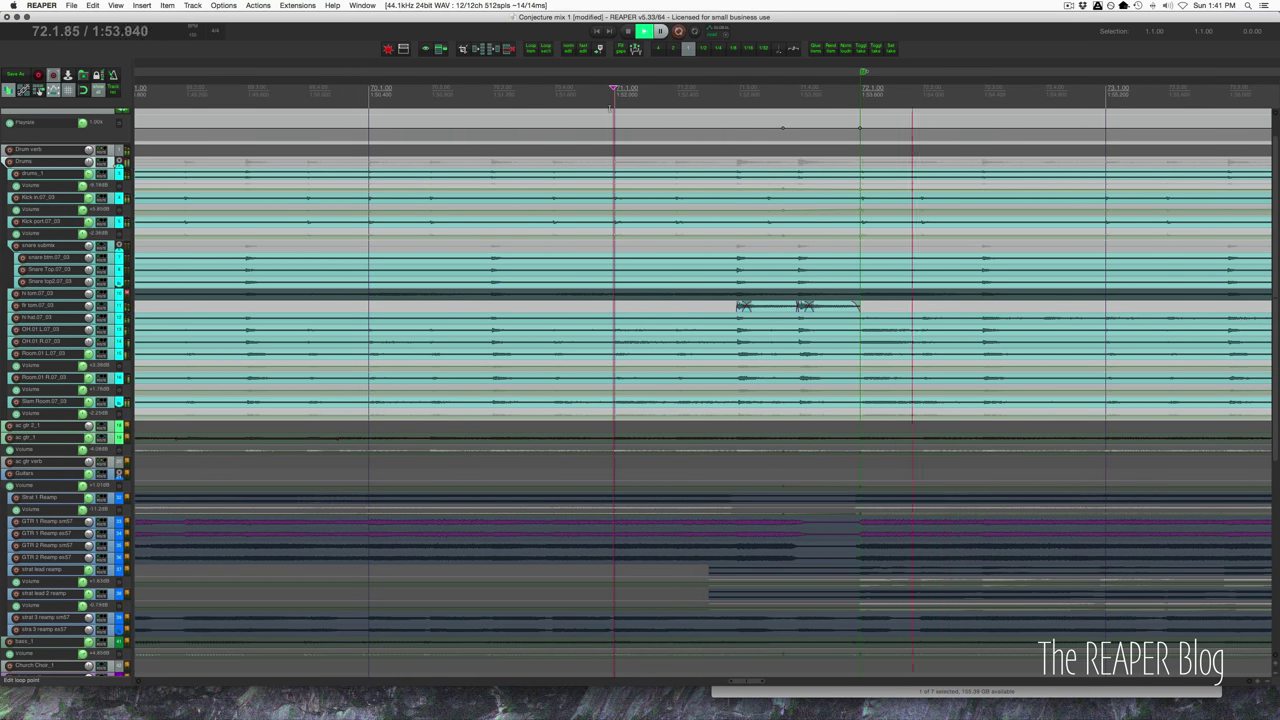
key("space")
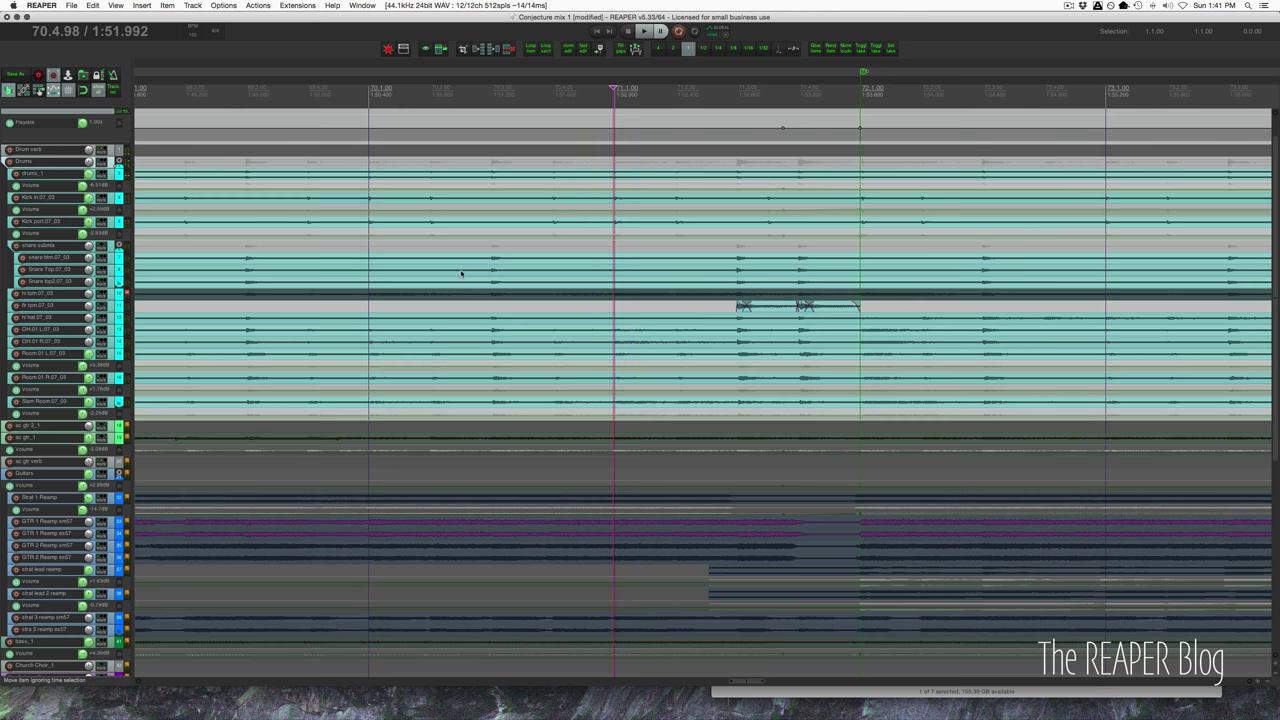